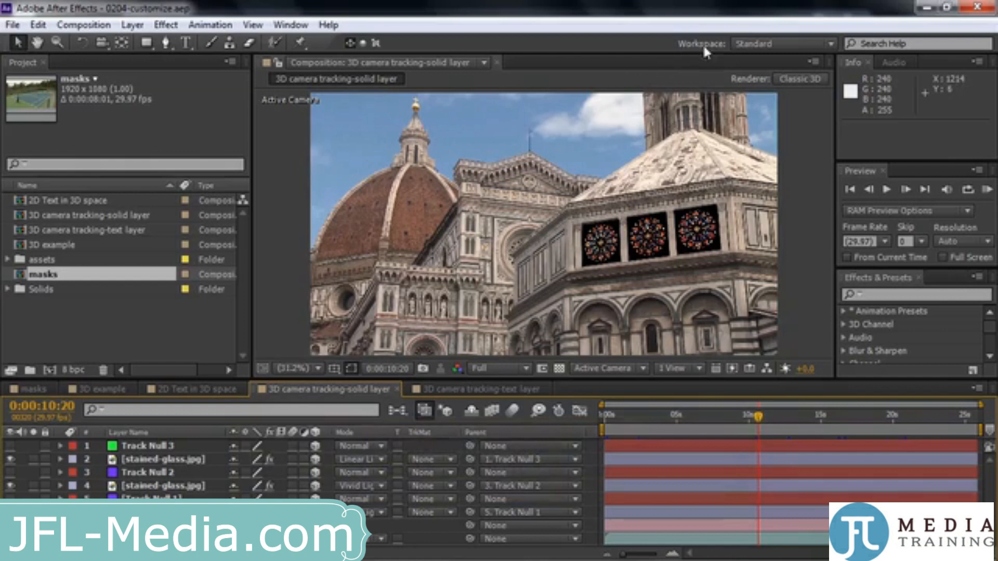
# Reset the Standard workspace to its original layout
pyautogui.click(826, 44)
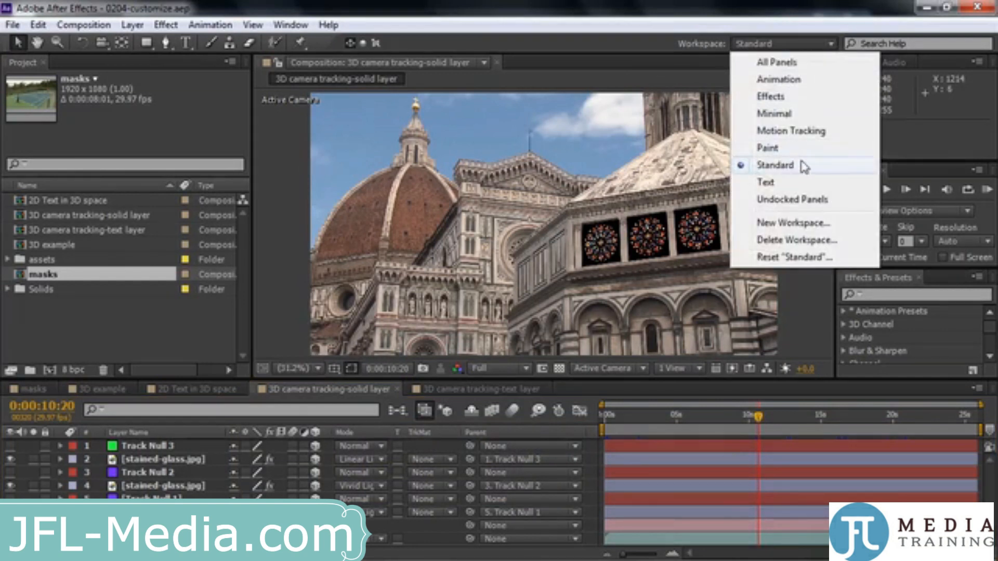
pyautogui.click(791, 260)
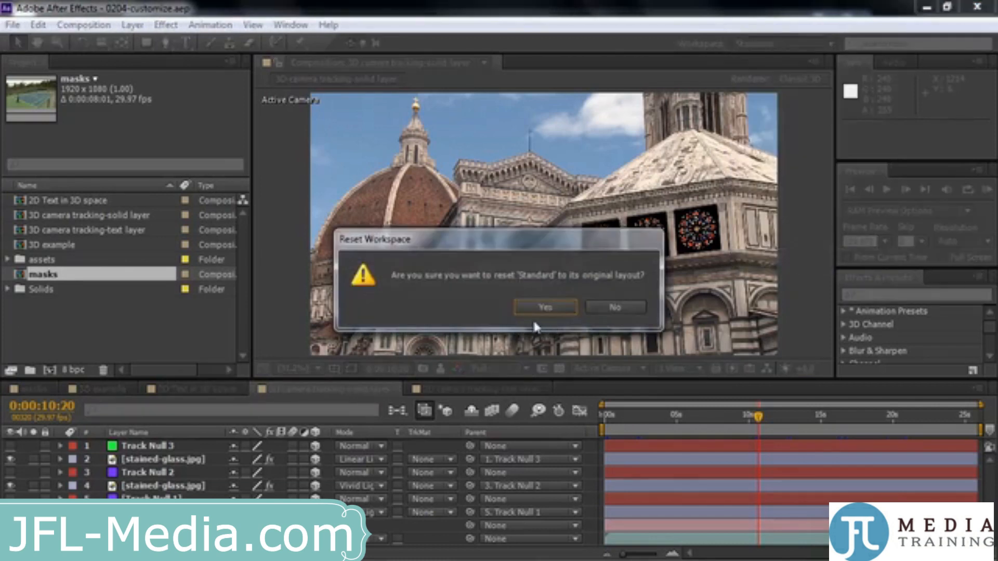
pyautogui.click(541, 307)
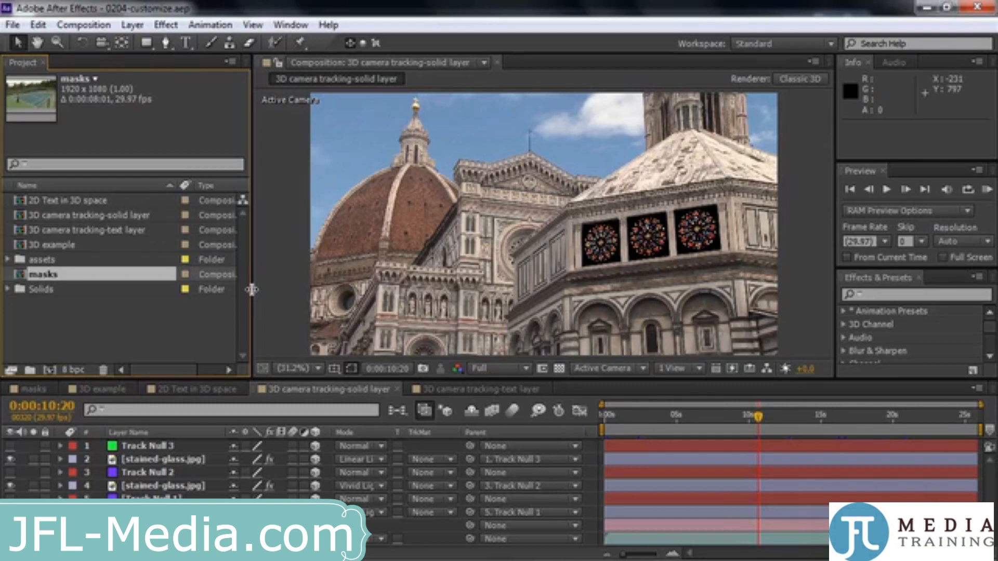
# Widen the Project panel and make it taller by moving the borders it shares with the Composition and Timeline panels
pyautogui.moveTo(252, 289)
pyautogui.mouseDown()
pyautogui.moveTo(347, 297)
pyautogui.moveTo(232, 285)
pyautogui.moveTo(330, 293)
pyautogui.moveTo(241, 292)
pyautogui.moveTo(267, 293)
pyautogui.mouseUp()
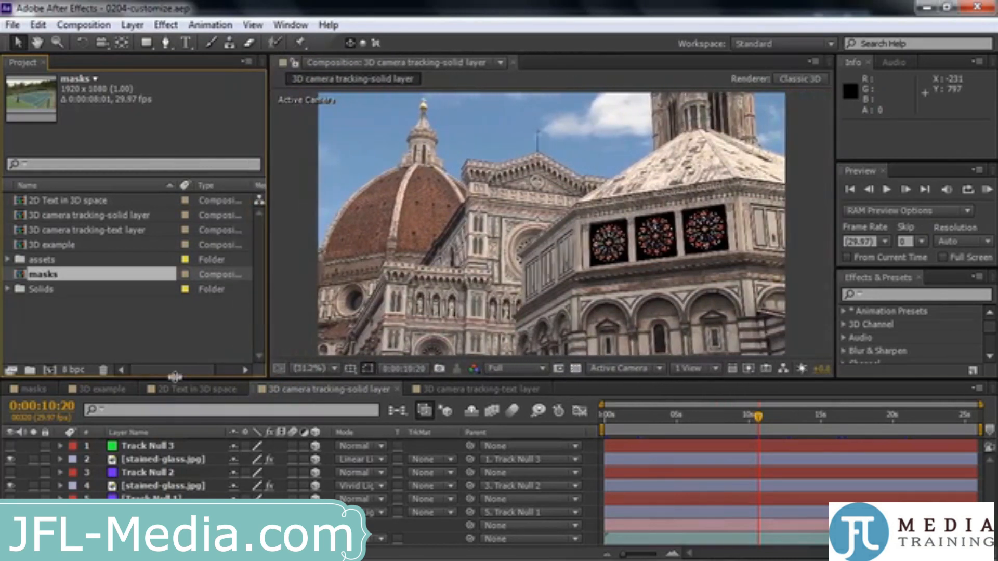
pyautogui.moveTo(175, 376)
pyautogui.mouseDown()
pyautogui.moveTo(177, 320)
pyautogui.moveTo(180, 394)
pyautogui.moveTo(186, 376)
pyautogui.mouseUp()
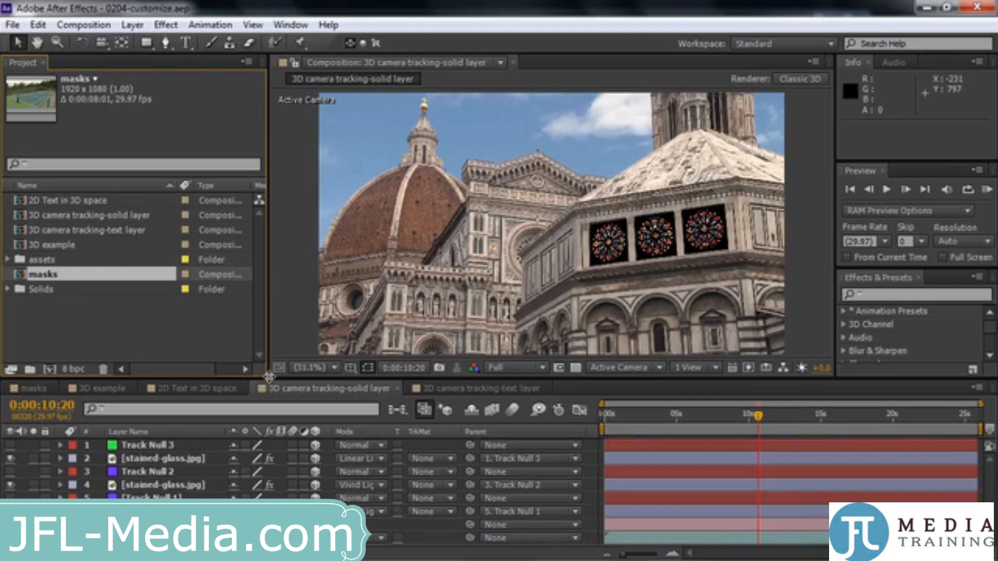
pyautogui.moveTo(269, 376); pyautogui.dragTo(284, 398)
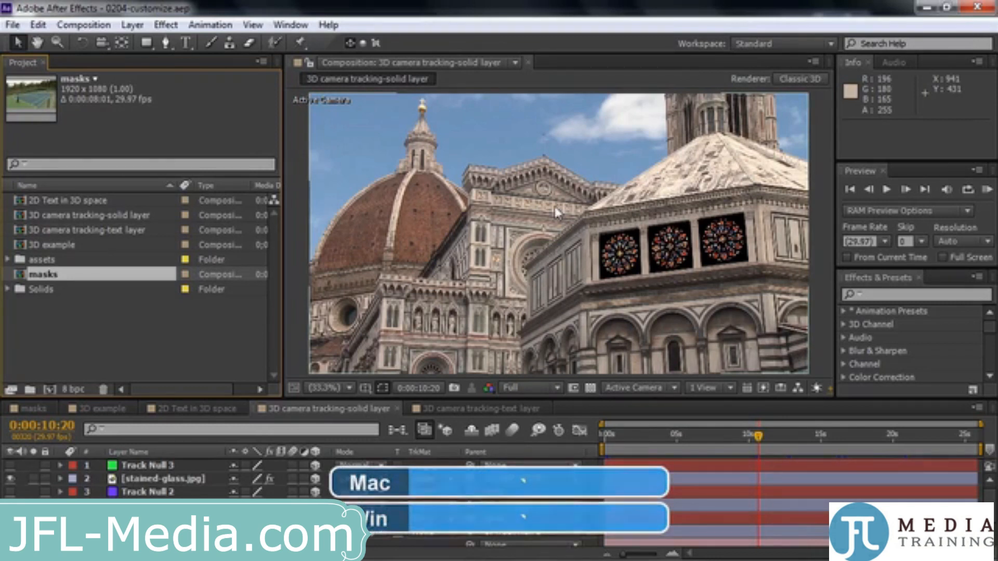
# Maximize the Composition panel to fill the workspace and restore it to its docked size
pyautogui.press('`')
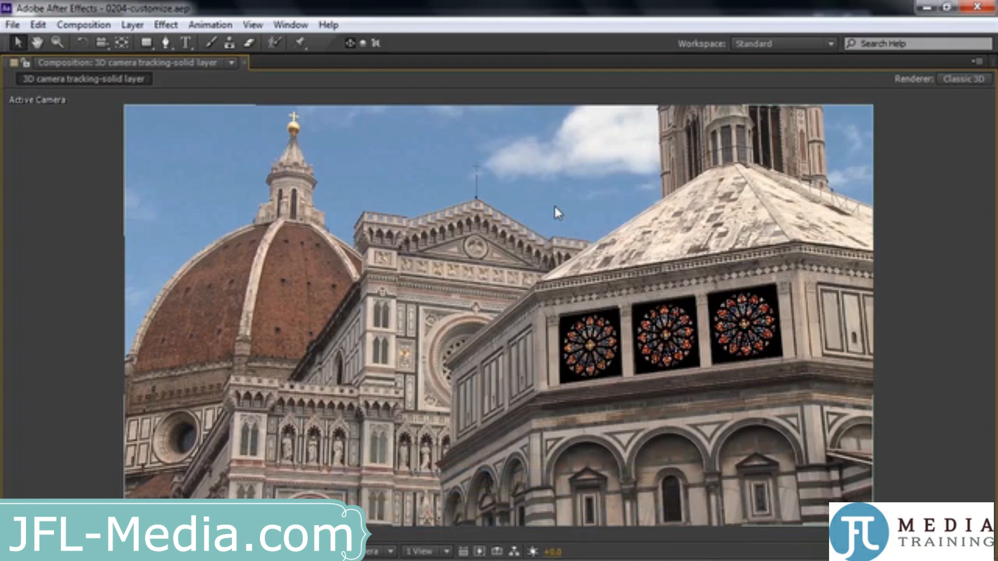
pyautogui.press('`')
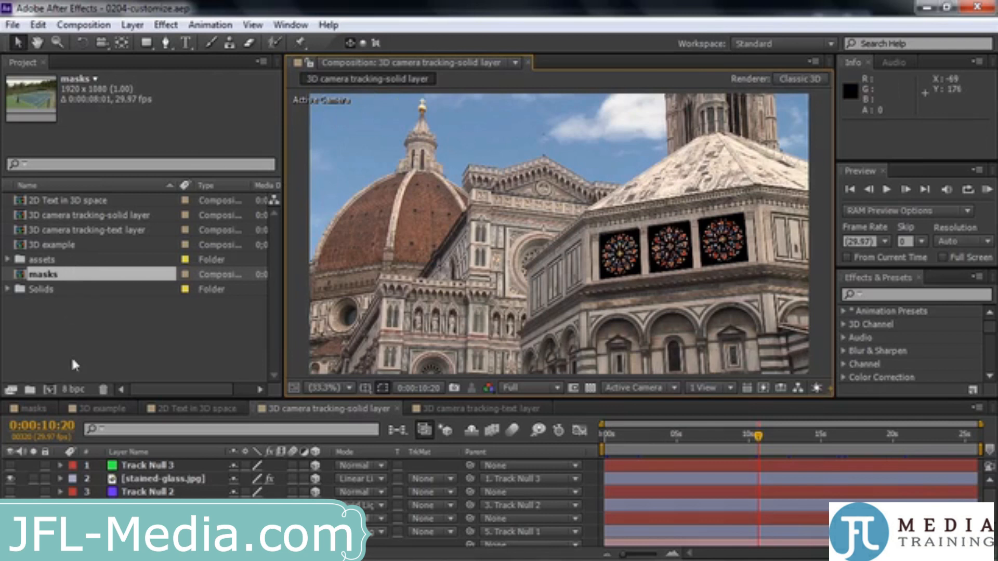
# Move the Info panel out of its group with Audio and dock it as a full-height column beside the Project and Timeline panels
pyautogui.click(843, 62)
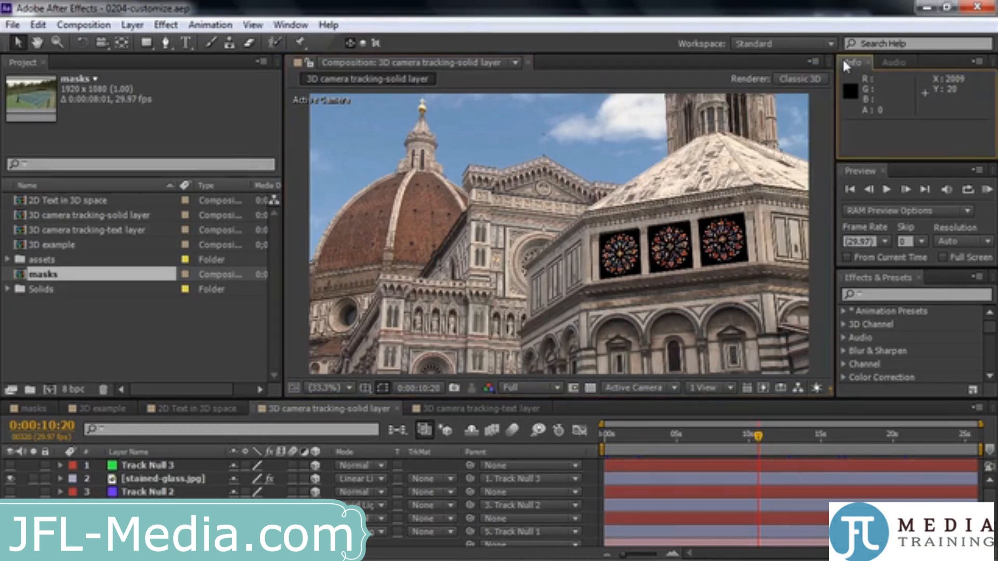
pyautogui.moveTo(843, 61); pyautogui.dragTo(263, 215)
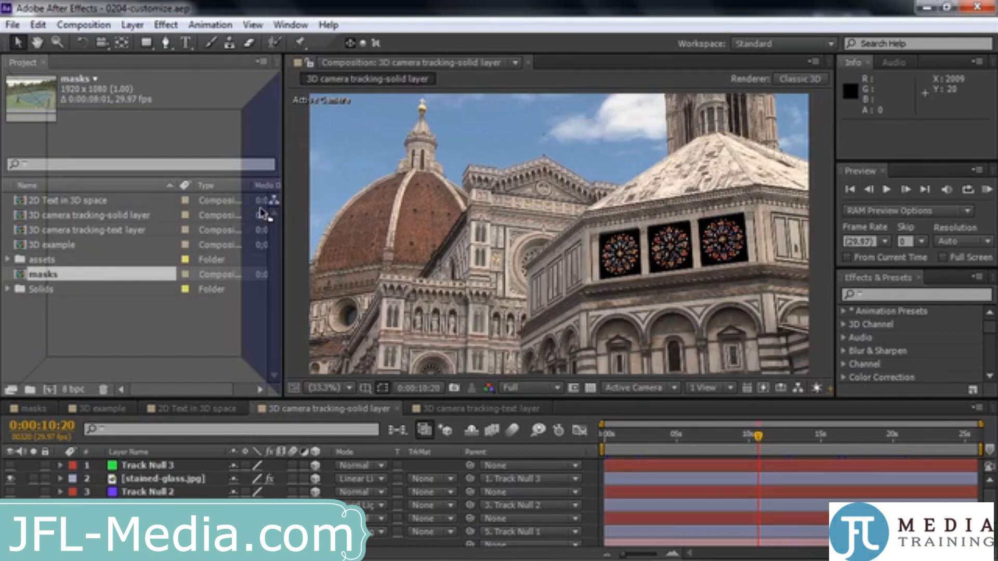
pyautogui.moveTo(262, 213); pyautogui.dragTo(187, 222)
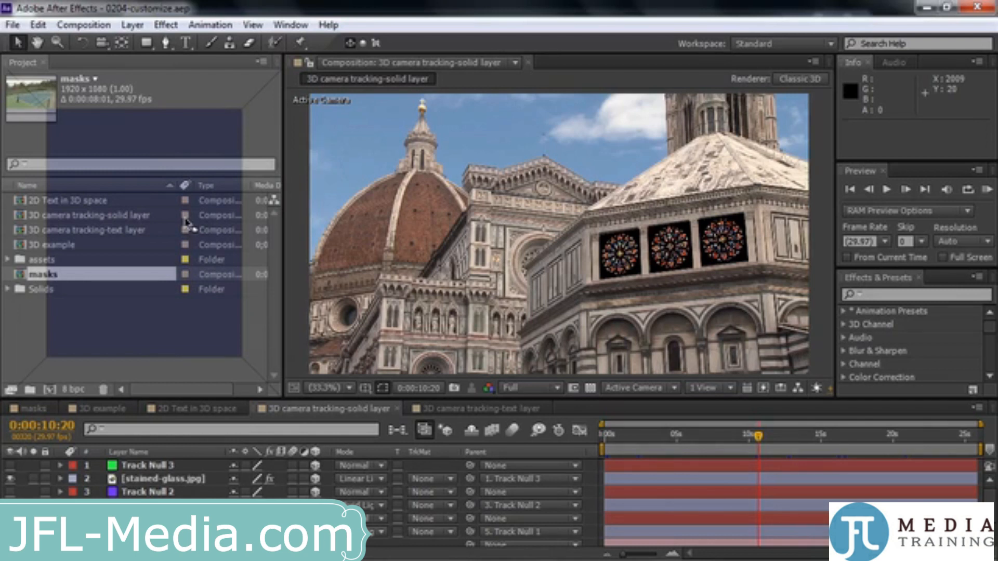
pyautogui.moveTo(186, 219); pyautogui.dragTo(7, 260)
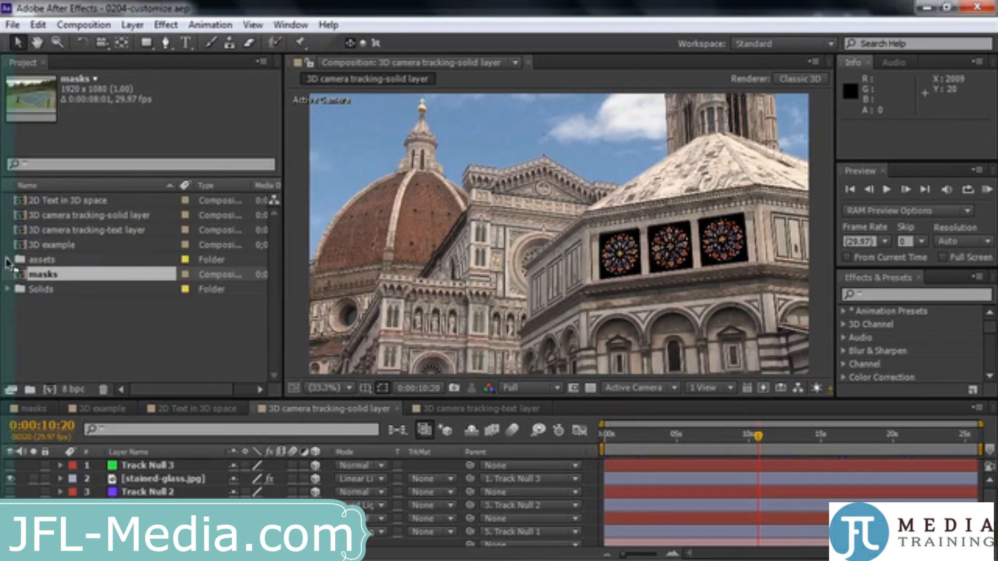
pyautogui.moveTo(7, 264); pyautogui.dragTo(8, 267)
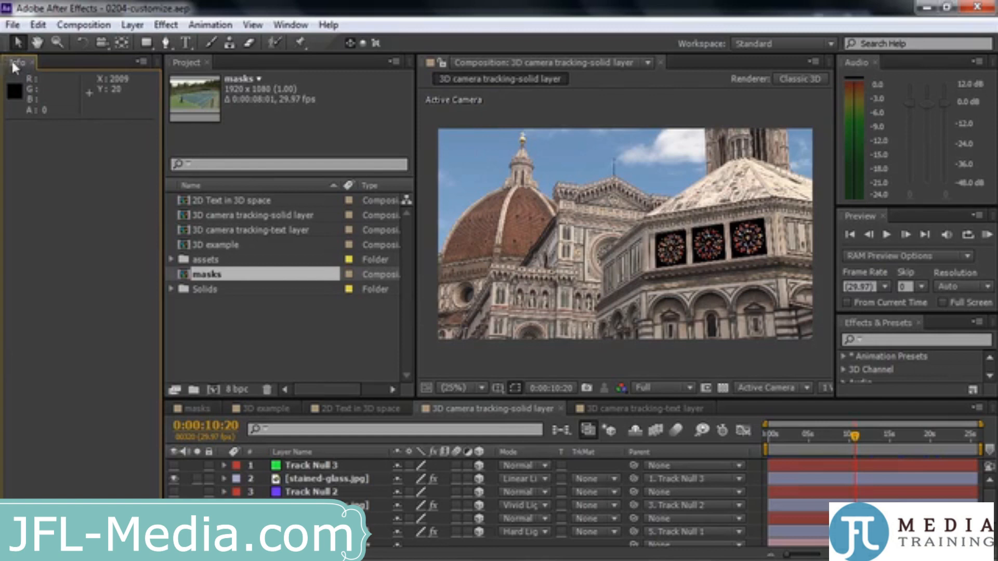
# Group the Info, Audio and Preview panels in the same frame as the Project panel
pyautogui.moveTo(15, 62); pyautogui.dragTo(268, 200)
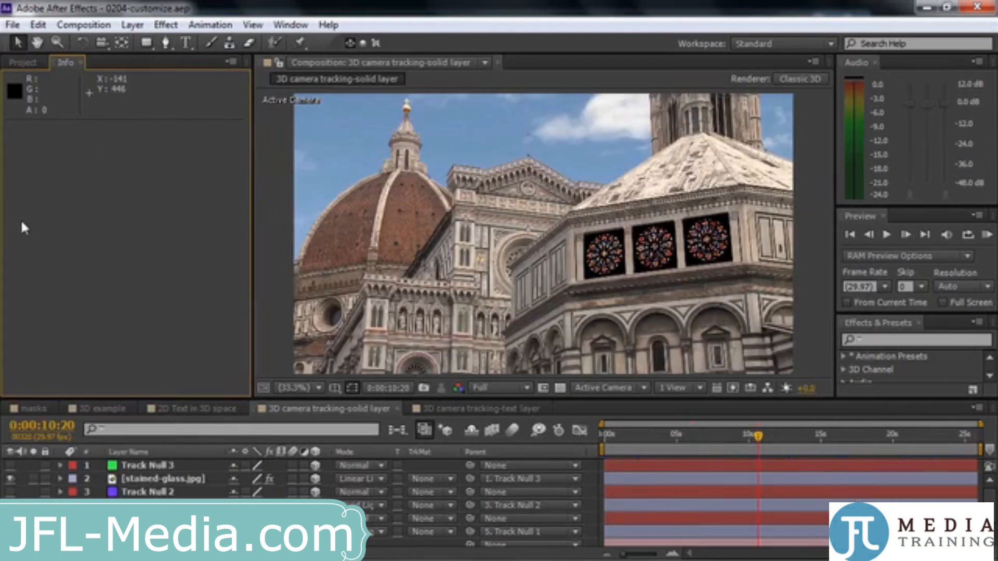
pyautogui.click(16, 62)
pyautogui.click(58, 62)
pyautogui.click(17, 63)
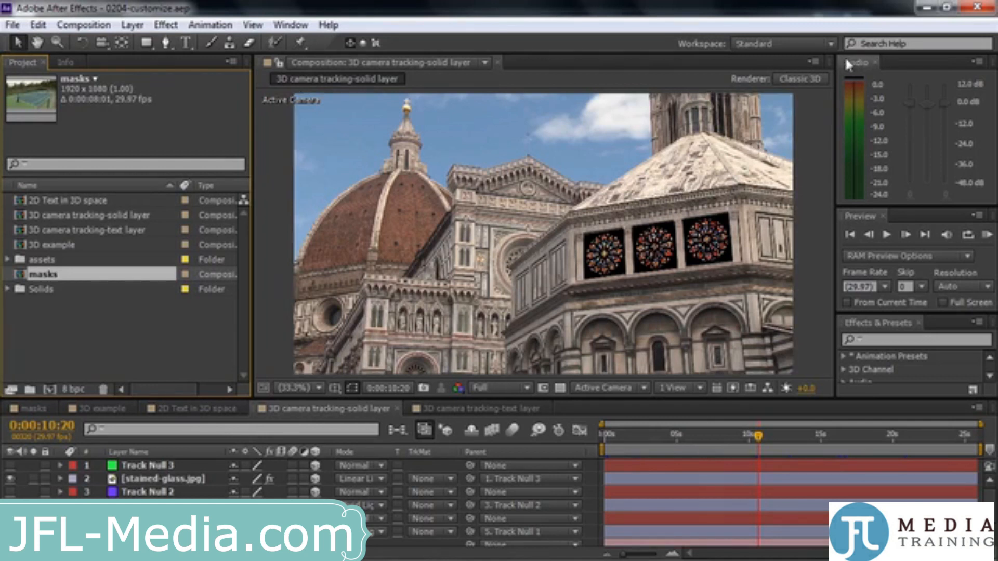
pyautogui.moveTo(844, 62); pyautogui.dragTo(173, 230)
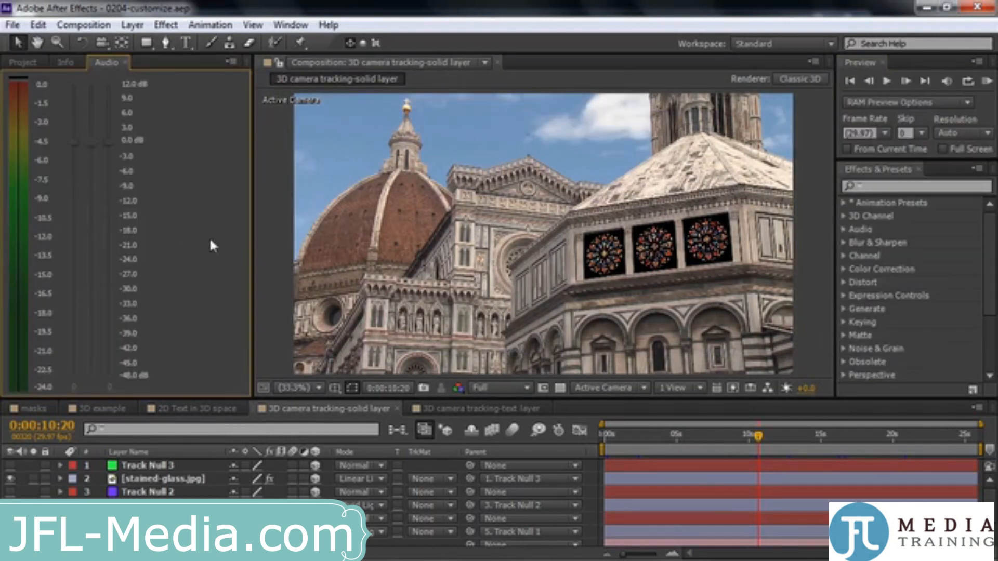
pyautogui.moveTo(841, 58); pyautogui.dragTo(107, 207)
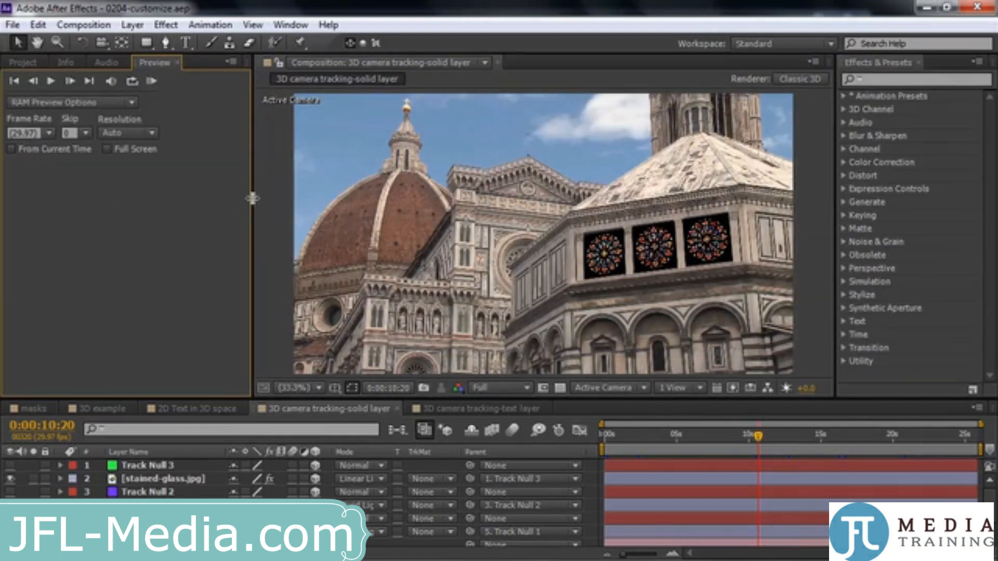
# Narrow the Project panel's group, bring the Project panel forward from the cut-off tabs, and widen the group again
pyautogui.moveTo(253, 198); pyautogui.dragTo(133, 198)
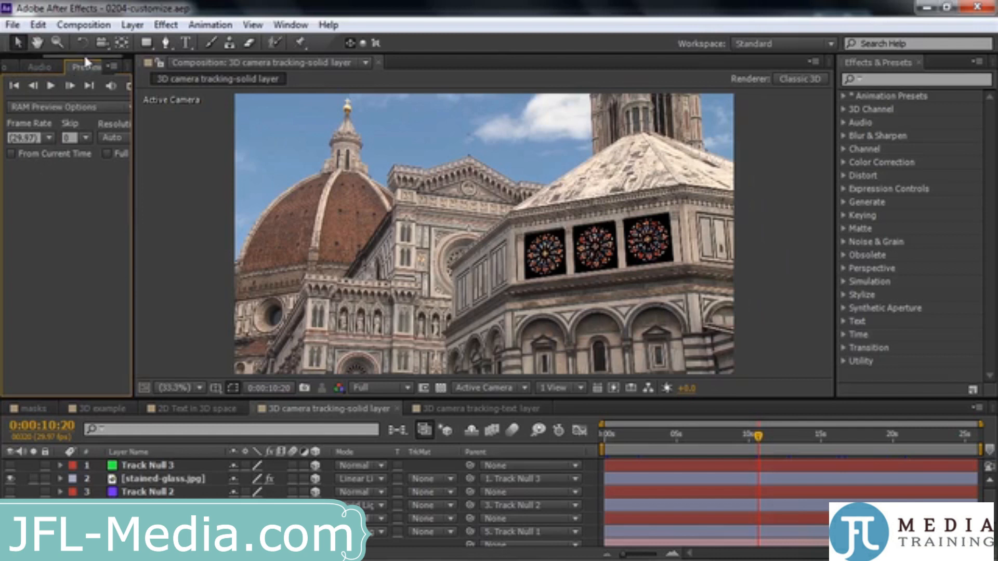
pyautogui.moveTo(83, 54); pyautogui.dragTo(16, 66)
pyautogui.click(22, 67)
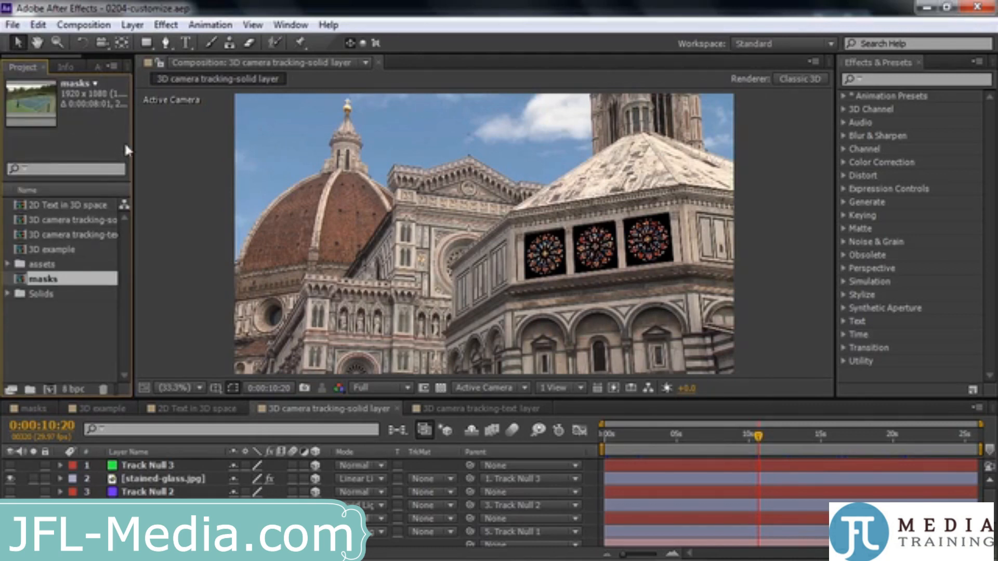
pyautogui.moveTo(134, 148); pyautogui.dragTo(228, 167)
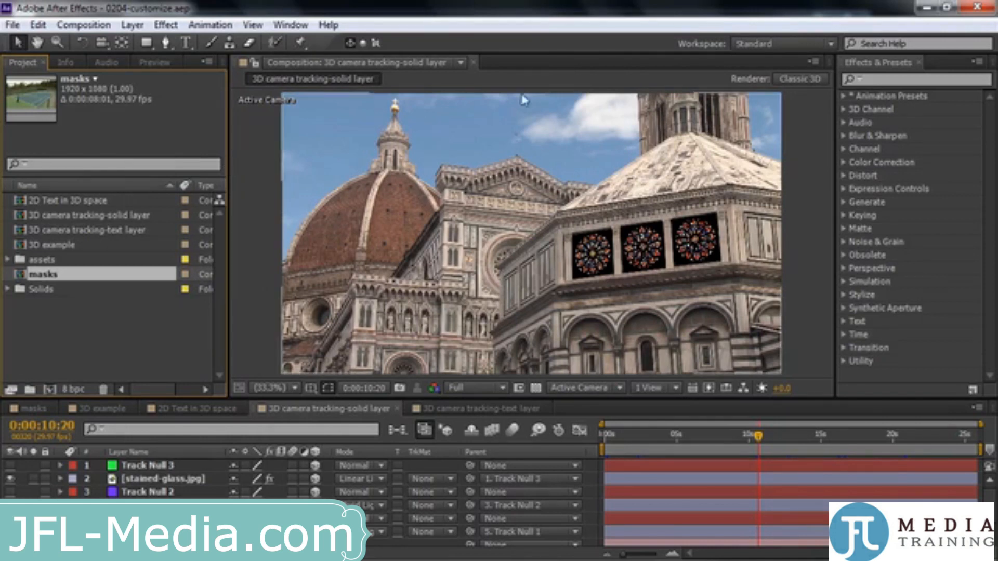
# Review the available workspaces and restore the rearranged Standard workspace to its original layout
pyautogui.click(281, 26)
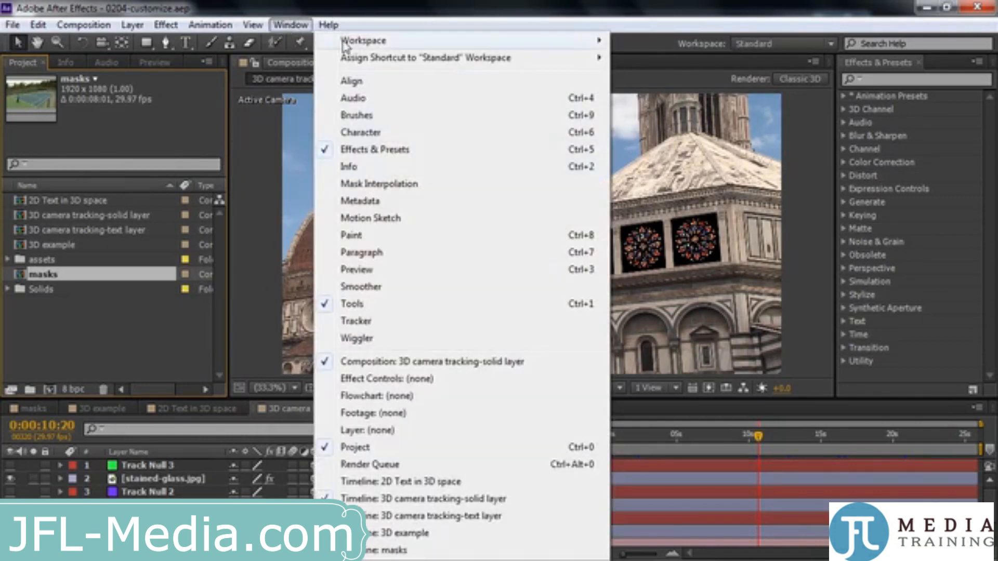
pyautogui.moveTo(352, 46)
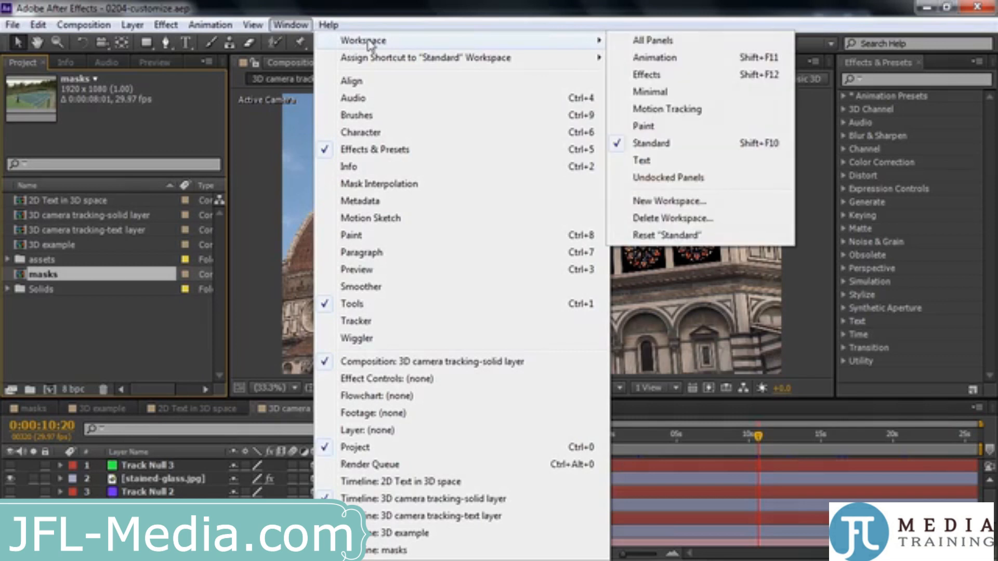
pyautogui.click(799, 10)
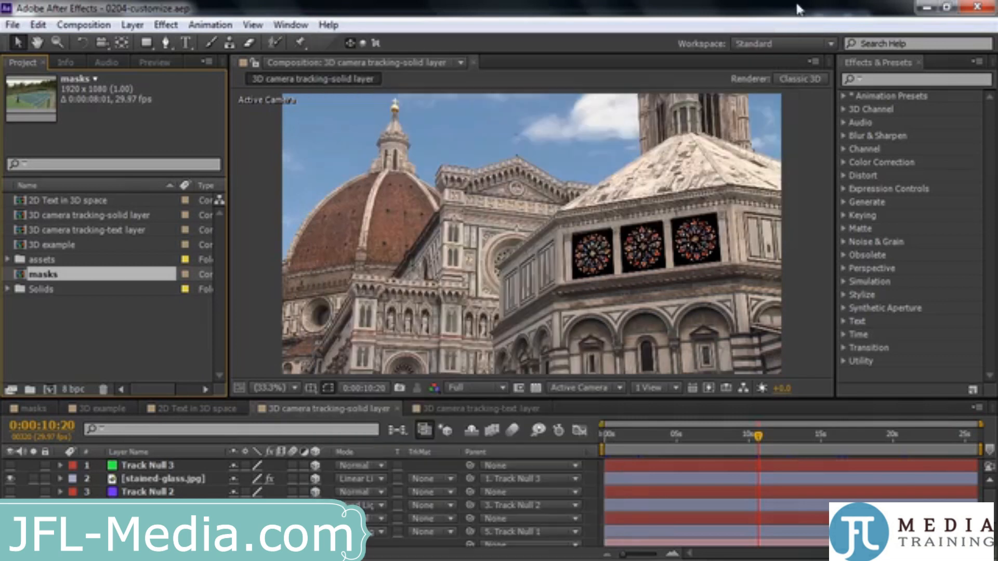
pyautogui.click(832, 44)
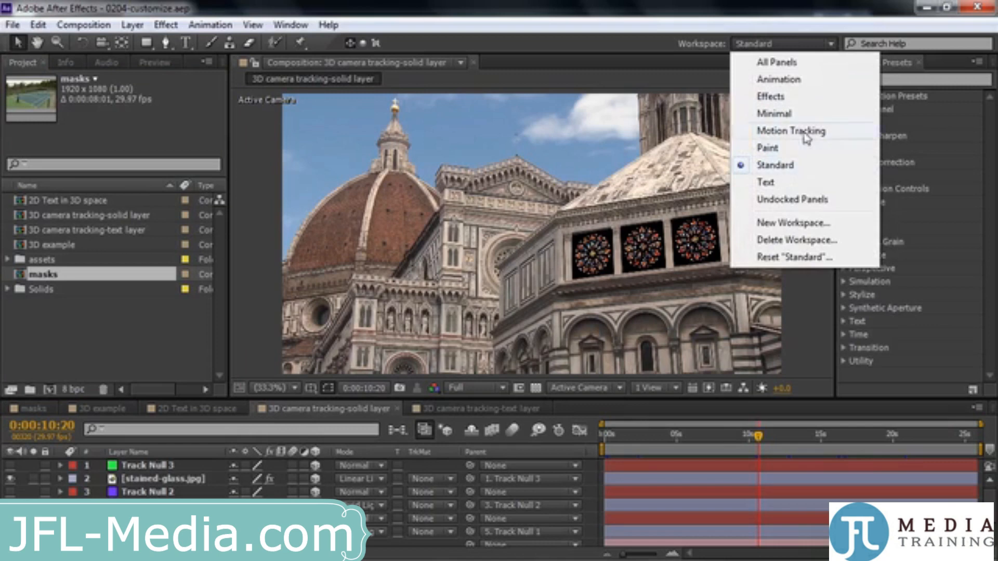
pyautogui.click(571, 15)
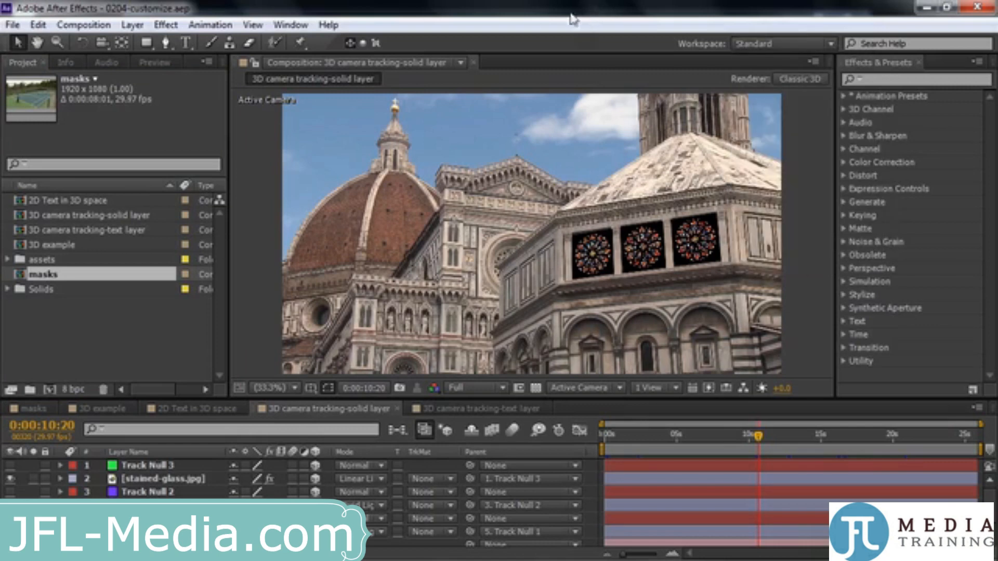
pyautogui.click(291, 26)
pyautogui.moveTo(361, 42)
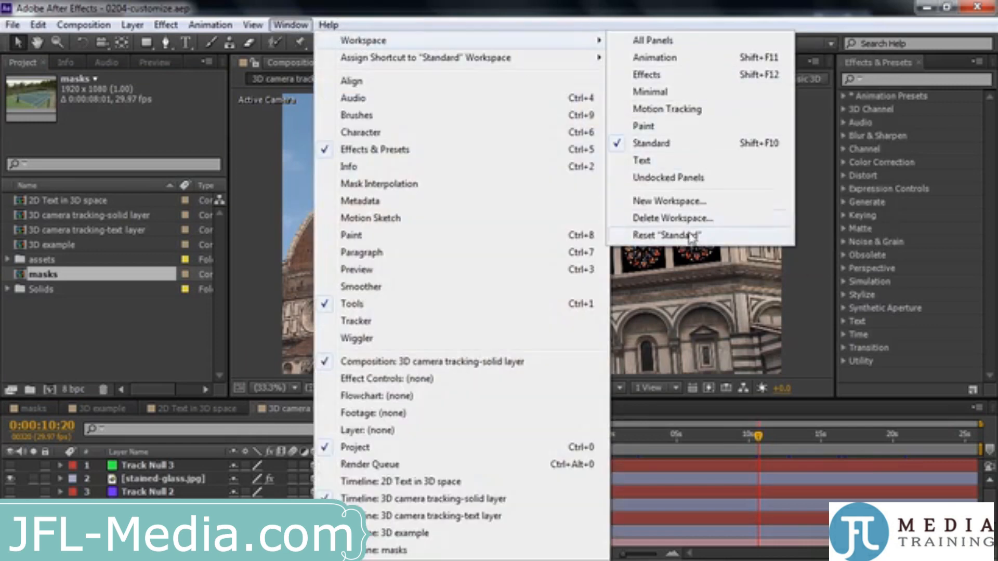
pyautogui.click(691, 236)
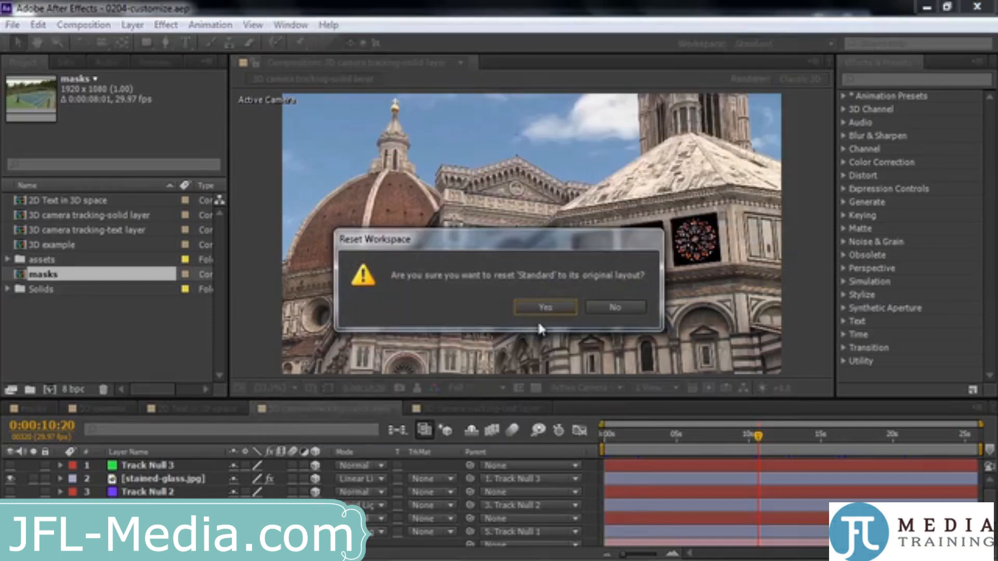
pyautogui.click(549, 305)
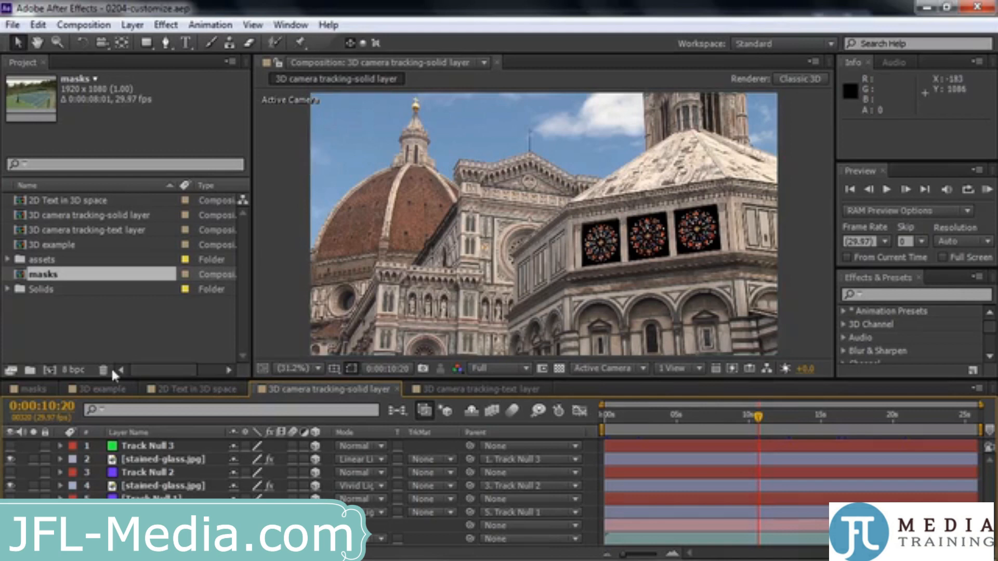
# Switch to the masks composition and open its tennis-background.mp4 layer in the Layer panel
pyautogui.click(37, 389)
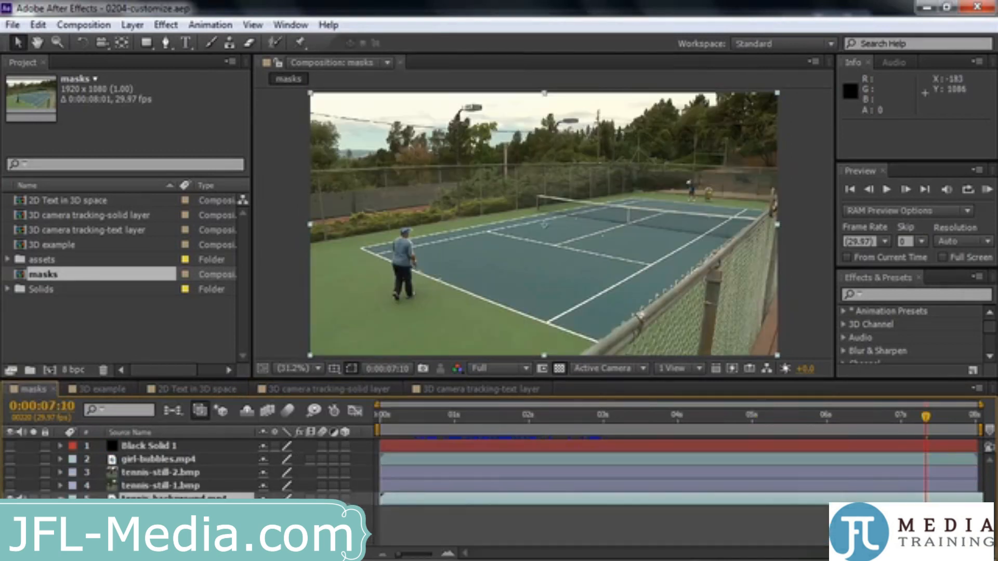
pyautogui.doubleClick(174, 499)
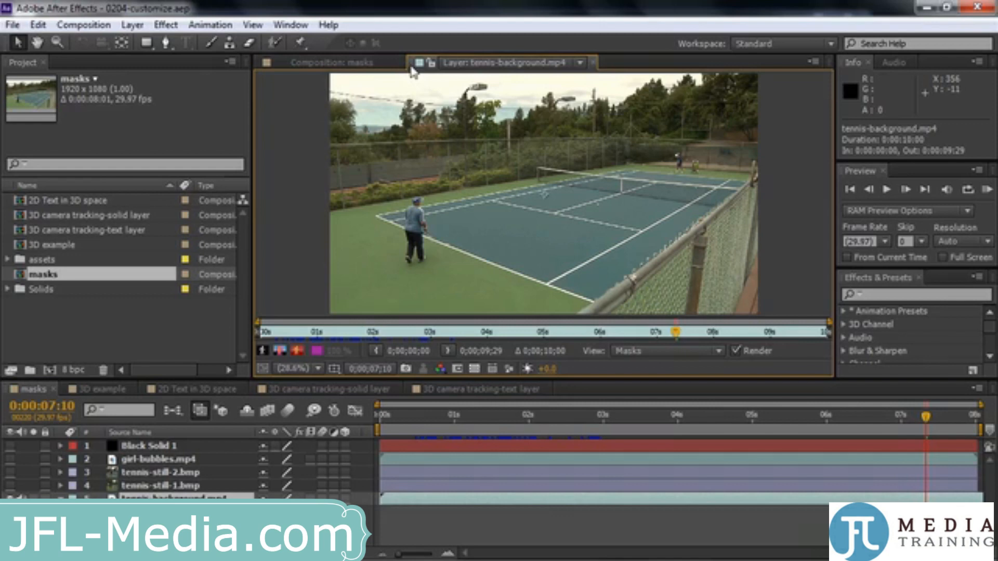
# Undock the tennis-background.mp4 Layer panel into a narrower floating window placed over the Project panel, beside the masks composition view
pyautogui.moveTo(411, 66)
pyautogui.mouseDown()
pyautogui.moveTo(363, 164)
pyautogui.moveTo(422, 64)
pyautogui.mouseUp()
pyautogui.click(581, 64)
pyautogui.click(416, 67)
pyautogui.moveTo(410, 65); pyautogui.dragTo(382, 182)
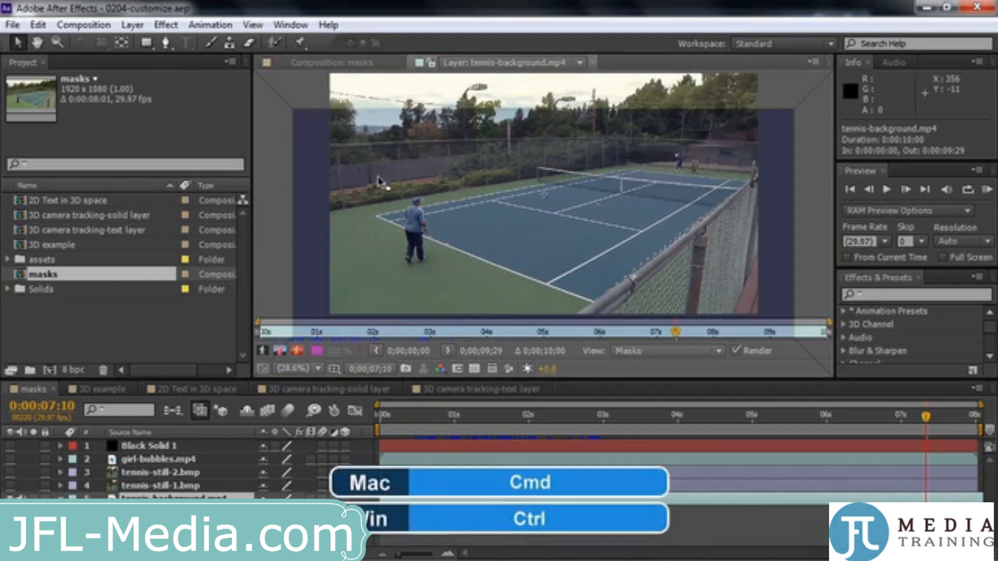
pyautogui.moveTo(381, 180); pyautogui.dragTo(113, 189)
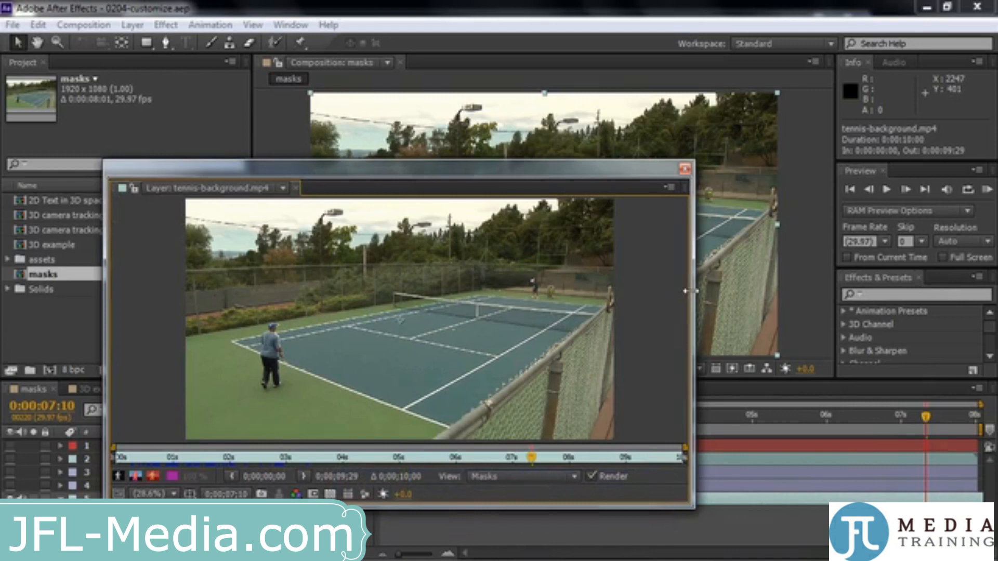
pyautogui.moveTo(690, 291); pyautogui.dragTo(499, 274)
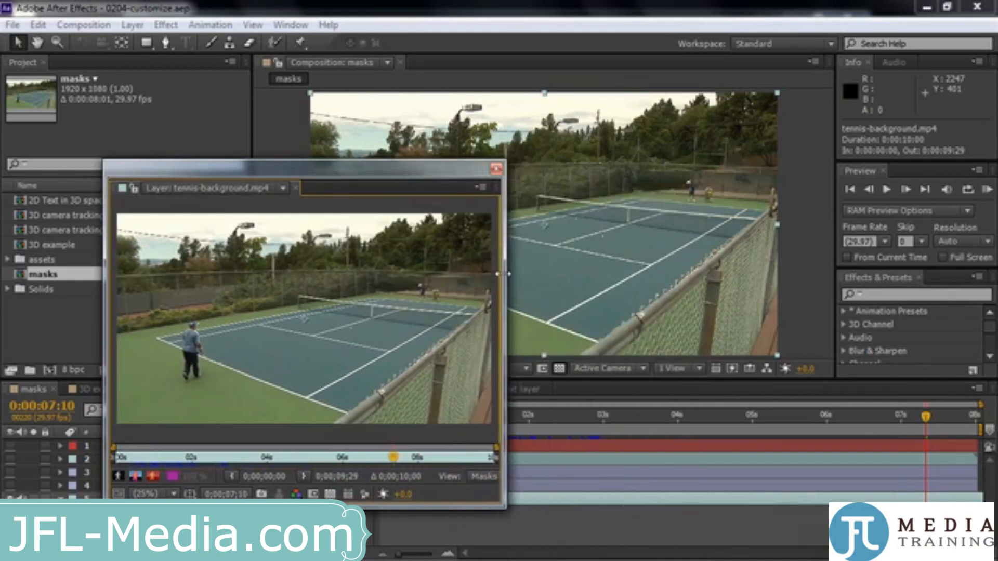
pyautogui.moveTo(433, 174); pyautogui.dragTo(335, 60)
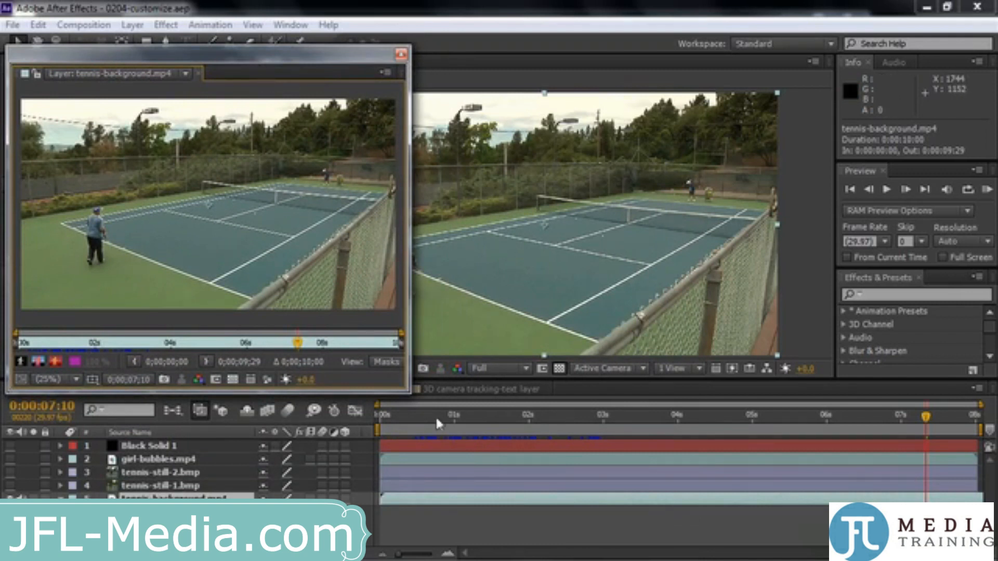
# Scrub the masks timeline to 0:00:01:12 to compare the footage in the floating Layer panel and the Composition panel
pyautogui.click(415, 424)
pyautogui.moveTo(418, 426); pyautogui.dragTo(485, 420)
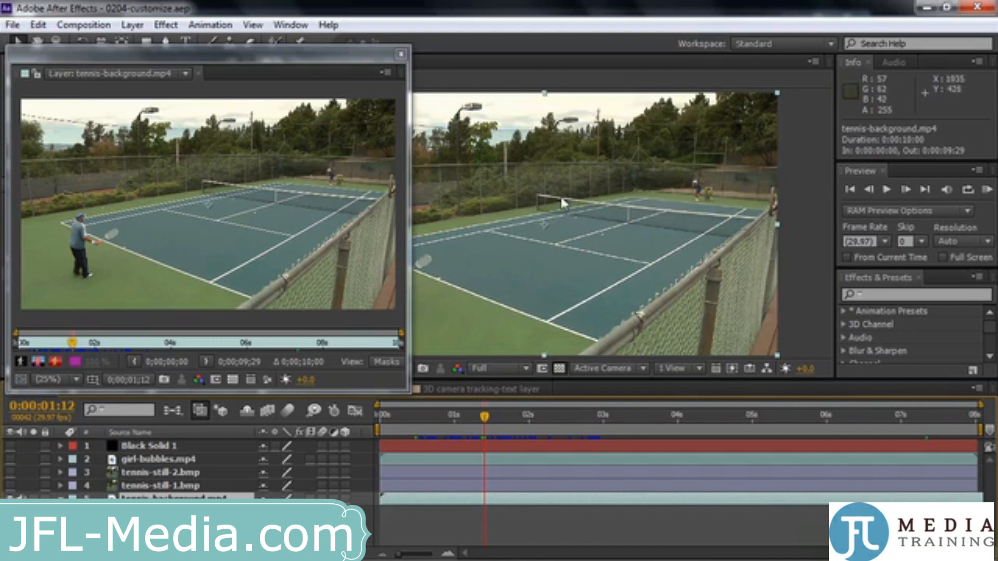
# Dock the floating tennis-background.mp4 Layer panel into the Project panel's group and close it
pyautogui.moveTo(20, 78); pyautogui.dragTo(97, 169)
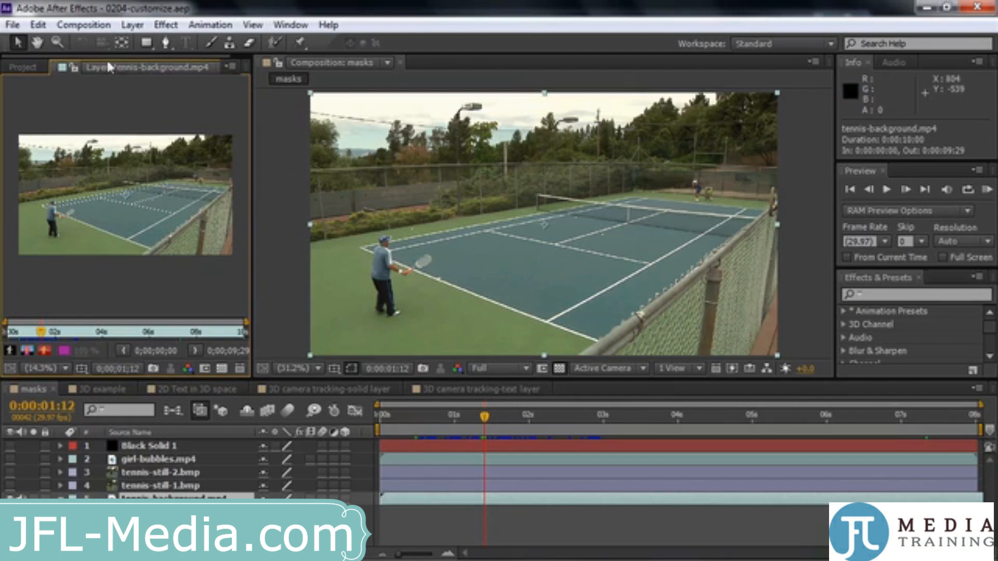
pyautogui.click(147, 60)
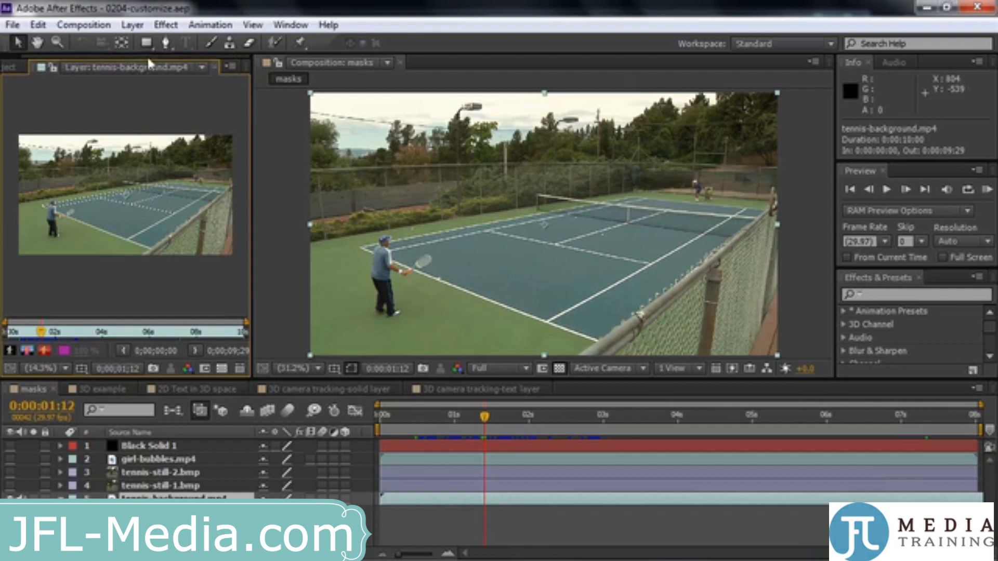
pyautogui.click(217, 68)
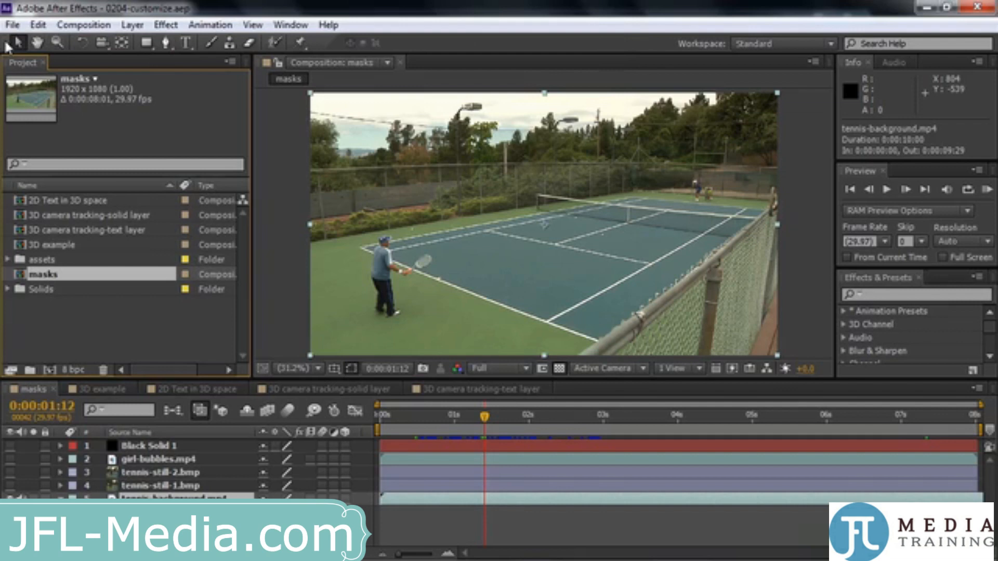
# Undock the Tools panel into a floating window and dock it back beneath the menu bar
pyautogui.moveTo(7, 47); pyautogui.dragTo(51, 39)
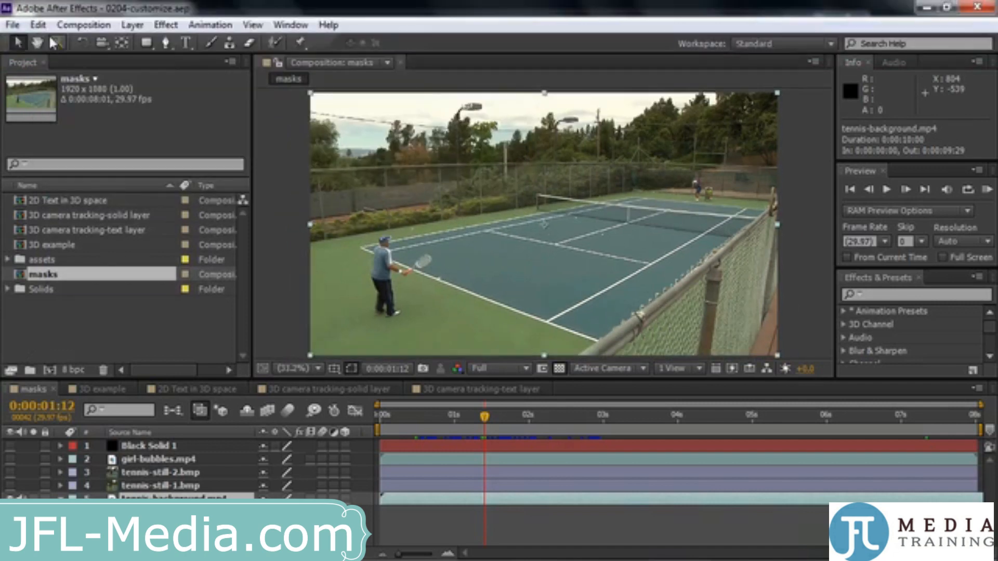
pyautogui.keyDown('ctrl'); pyautogui.click(4, 42); pyautogui.keyUp('ctrl')
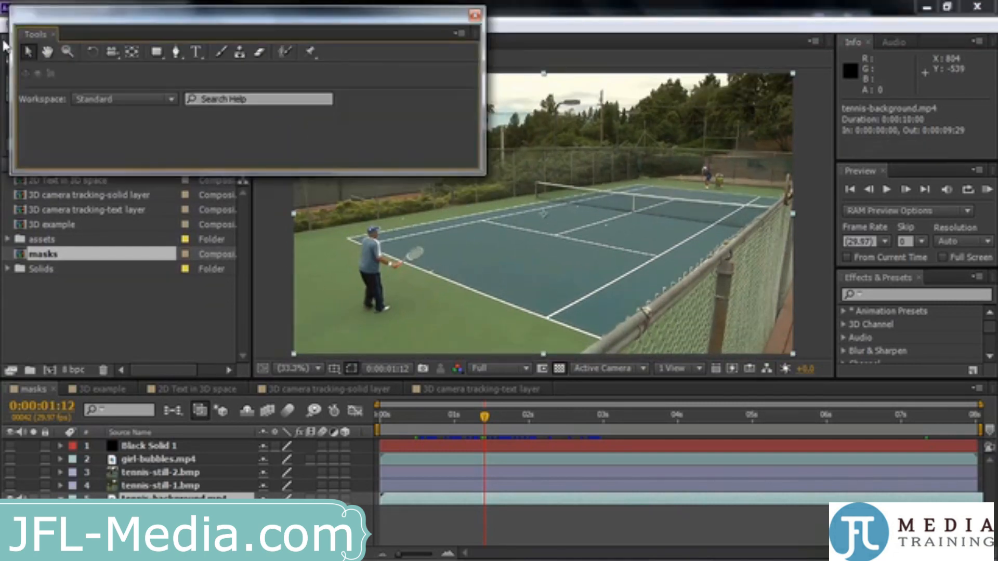
pyautogui.moveTo(82, 15); pyautogui.dragTo(77, 39)
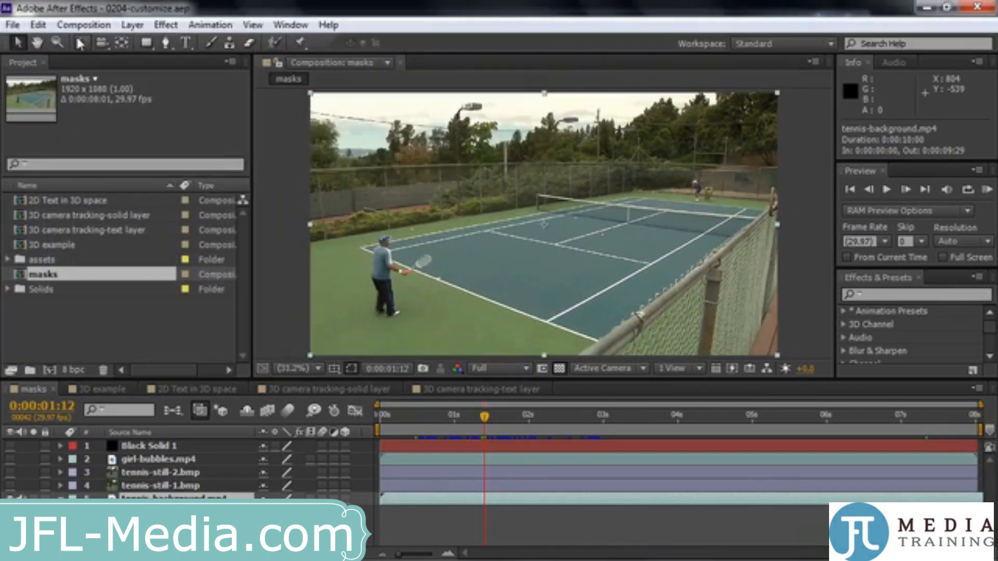
# Show the Effect Controls panel for tennis-background.mp4 in the Project panel's group and bring the Project panel back to the front
pyautogui.click(280, 30)
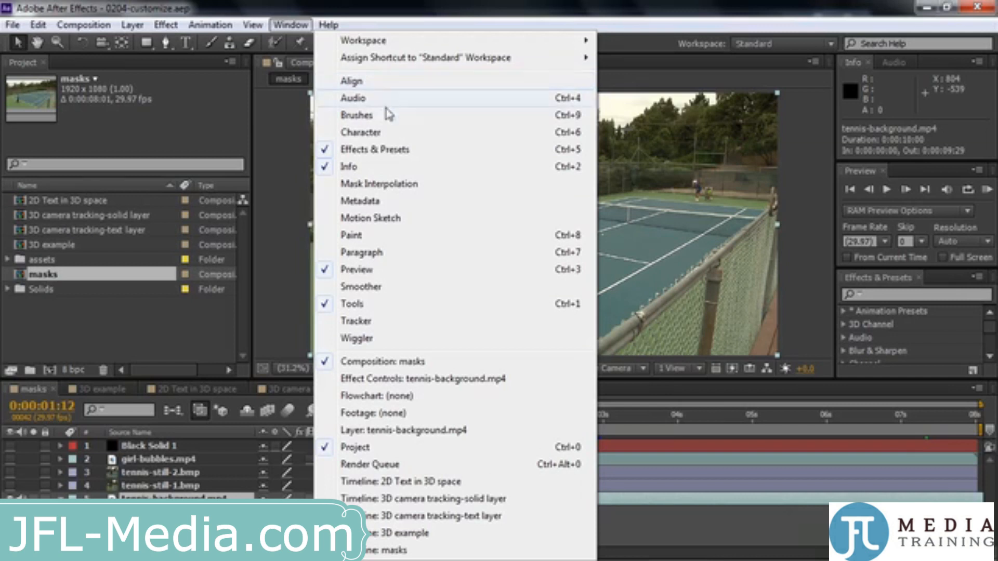
pyautogui.click(351, 384)
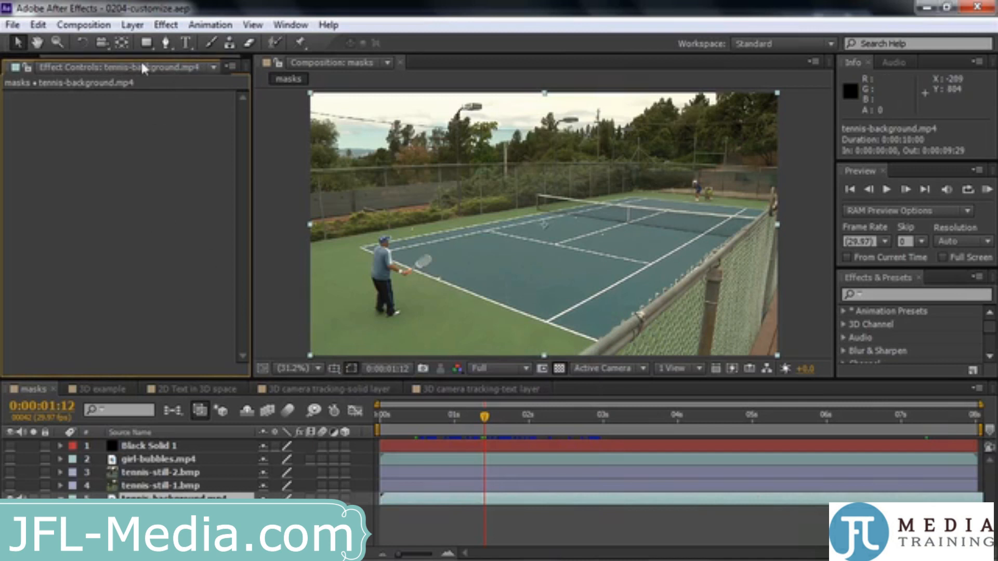
pyautogui.click(33, 66)
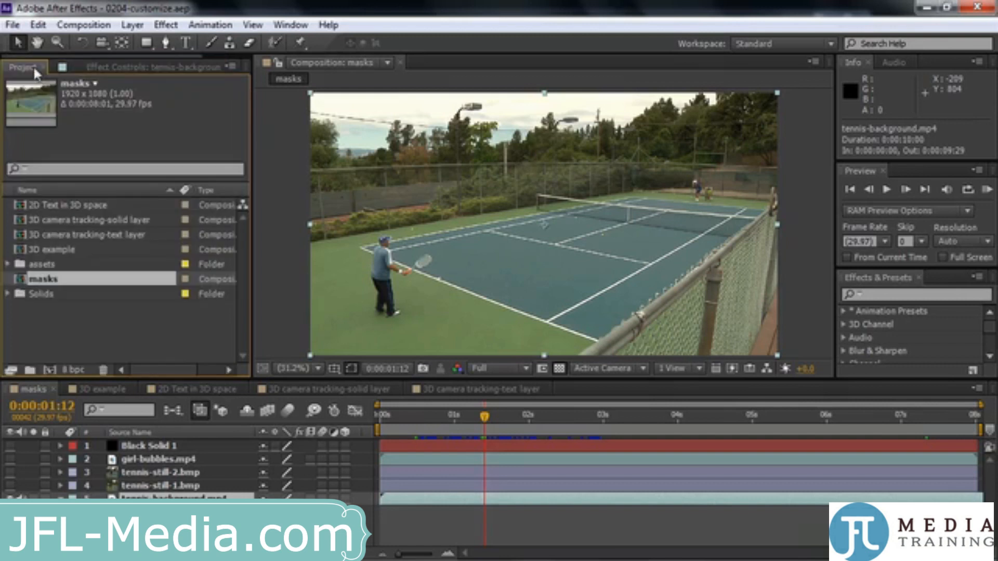
pyautogui.click(114, 68)
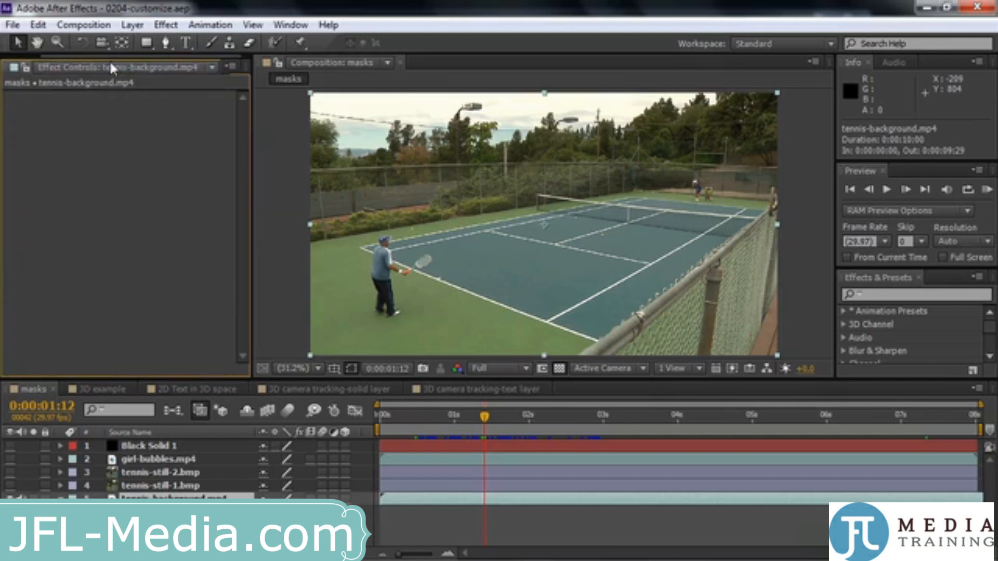
pyautogui.moveTo(111, 57); pyautogui.dragTo(58, 56)
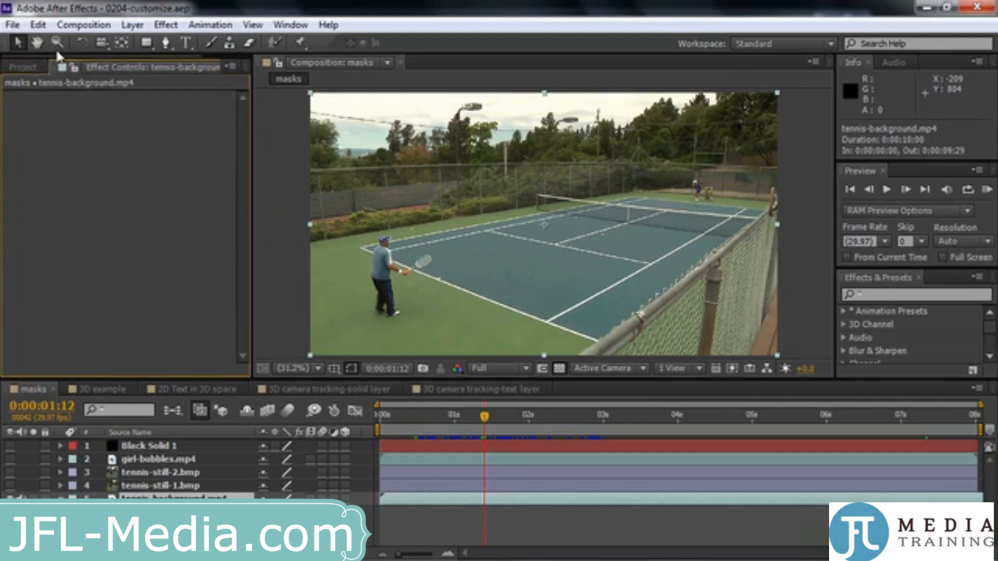
pyautogui.click(34, 65)
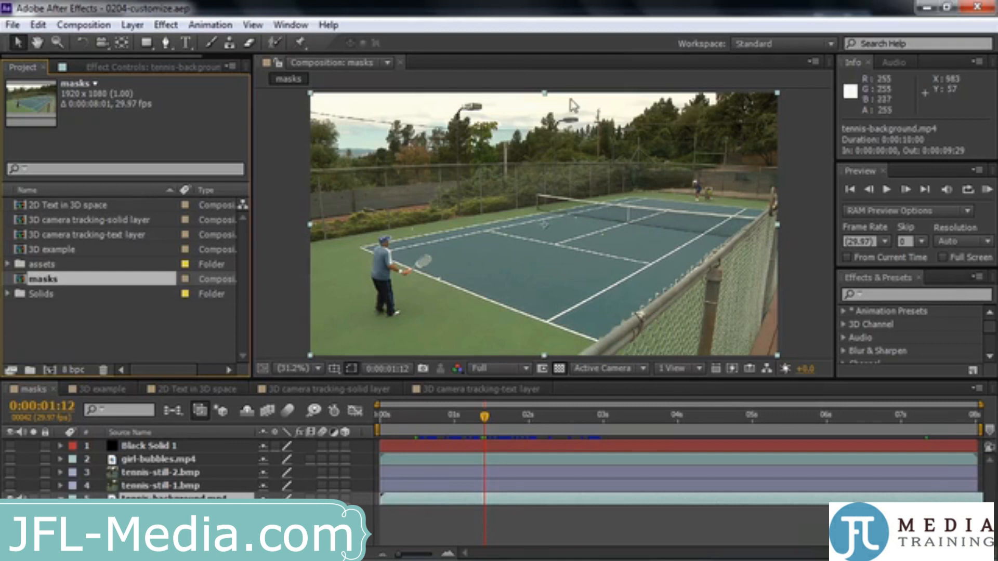
# Save the current panel layout as a new workspace named with the owner's first name in possessive form plus "Workspace"
pyautogui.click(287, 27)
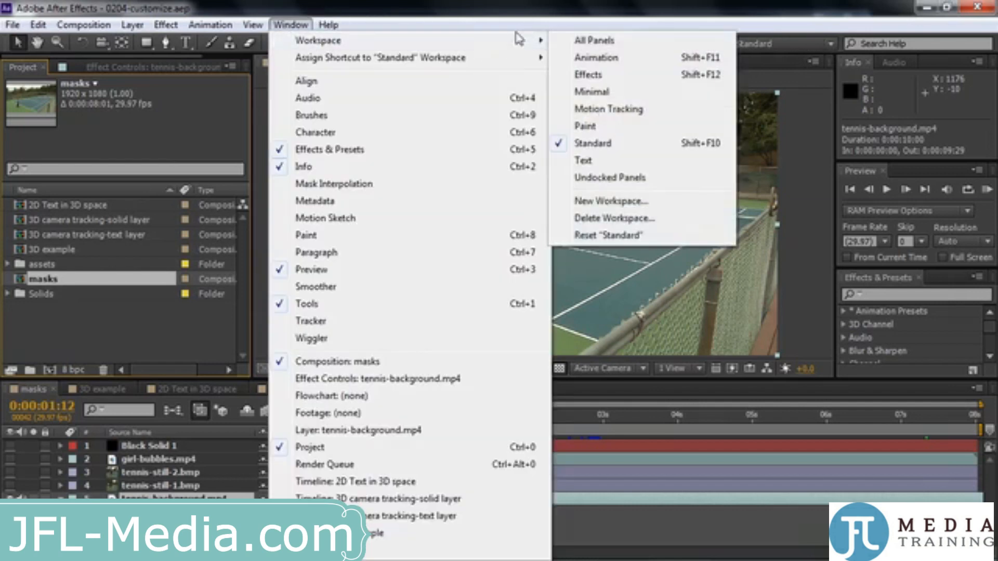
pyautogui.click(536, 19)
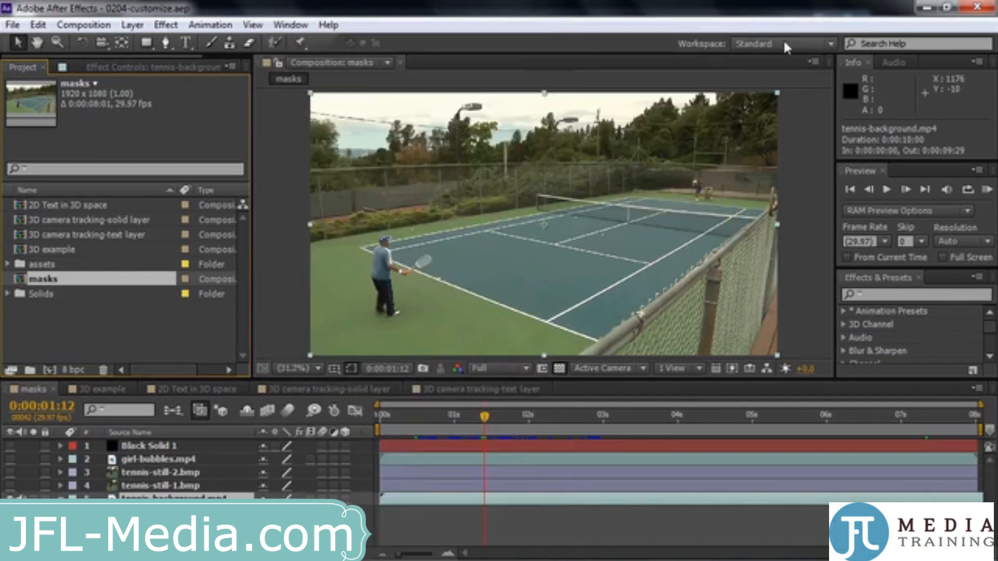
pyautogui.click(832, 44)
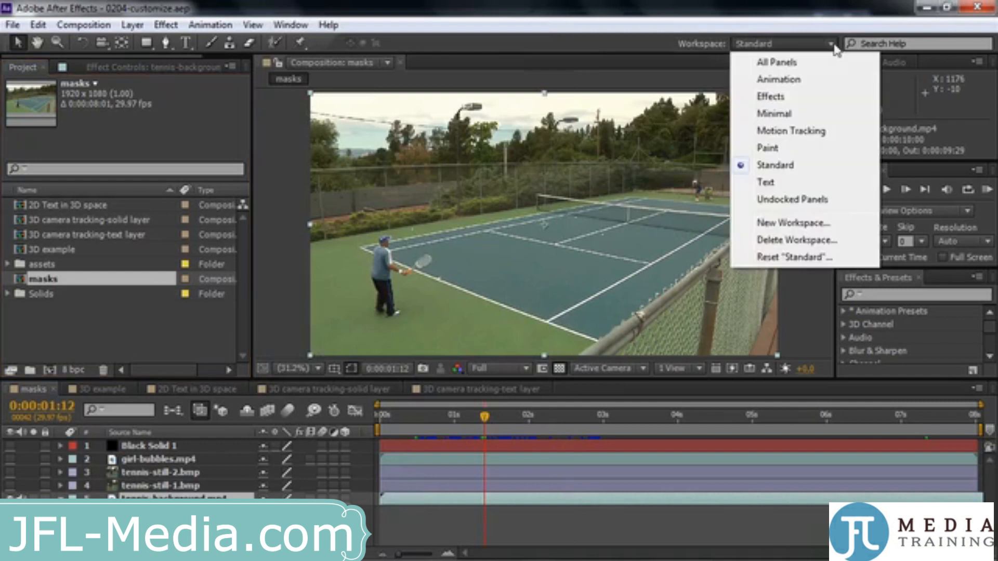
pyautogui.click(818, 223)
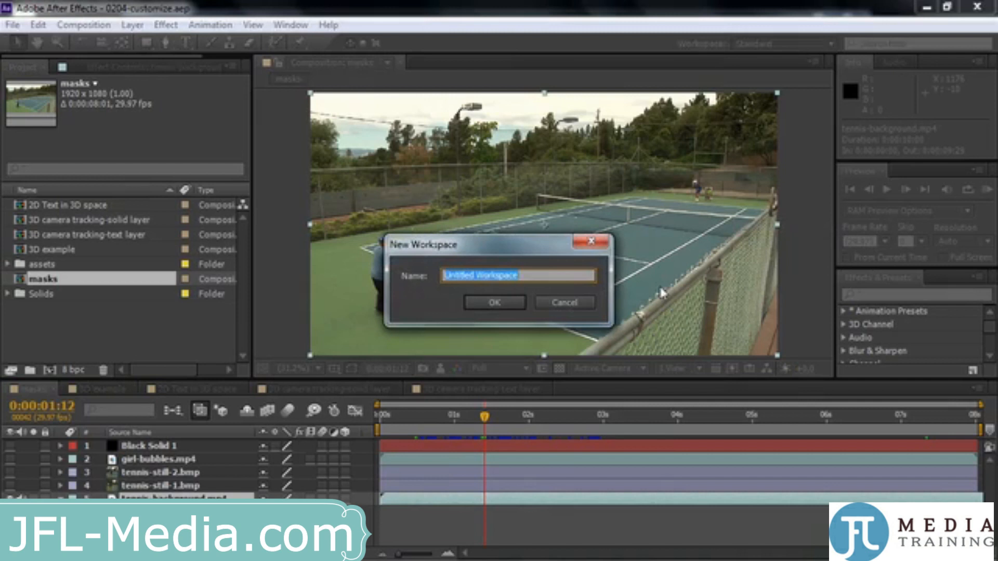
pyautogui.write("Jeff's Wo")
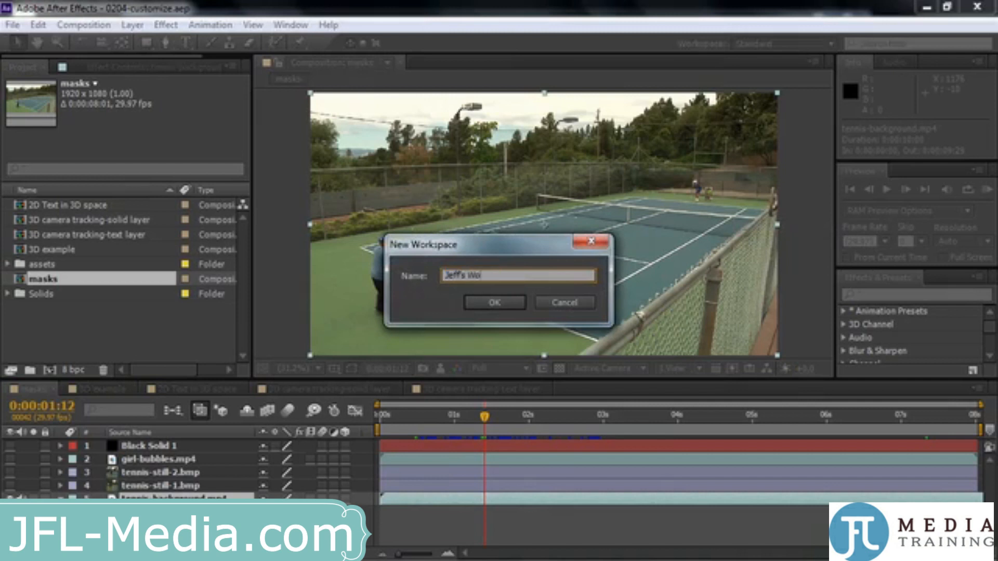
pyautogui.write('rkspace')
pyautogui.press('Return')
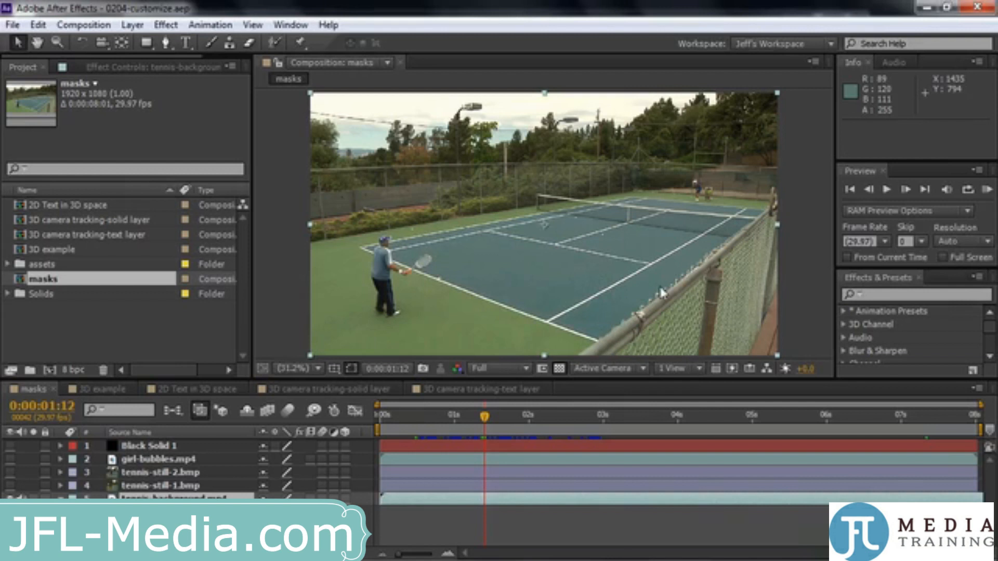
# Switch to the Paint workspace and return to the saved custom workspace
pyautogui.click(831, 43)
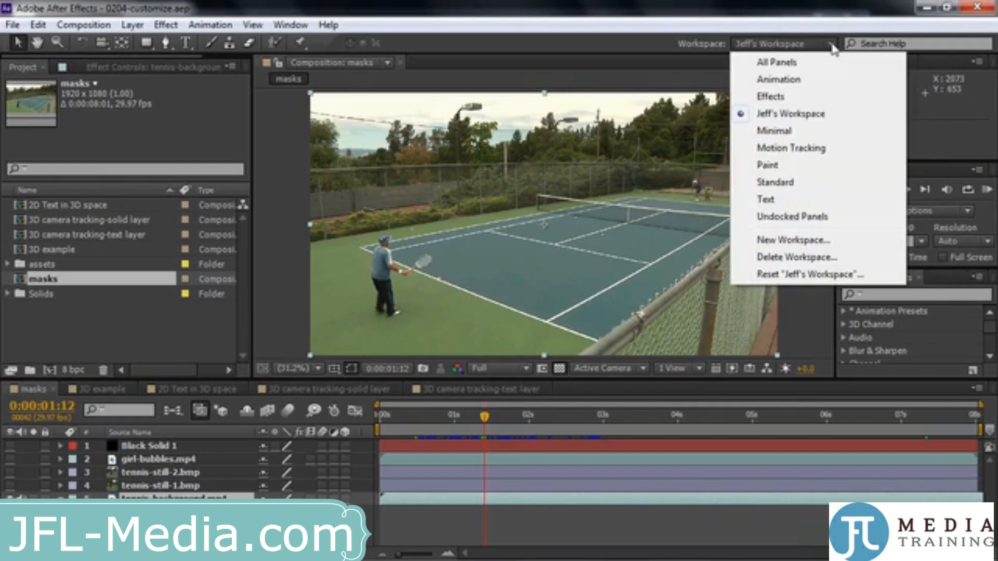
pyautogui.click(770, 165)
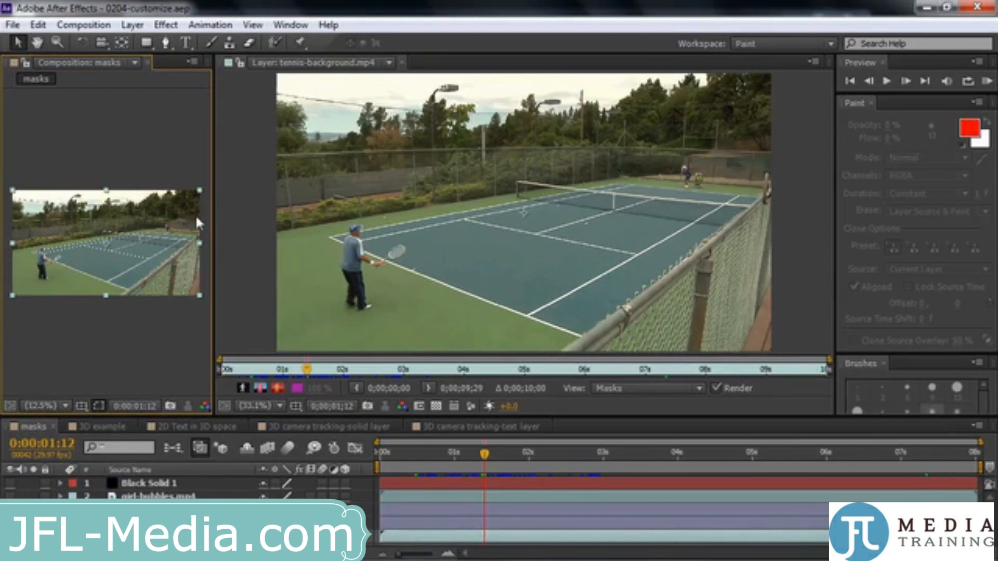
pyautogui.click(831, 43)
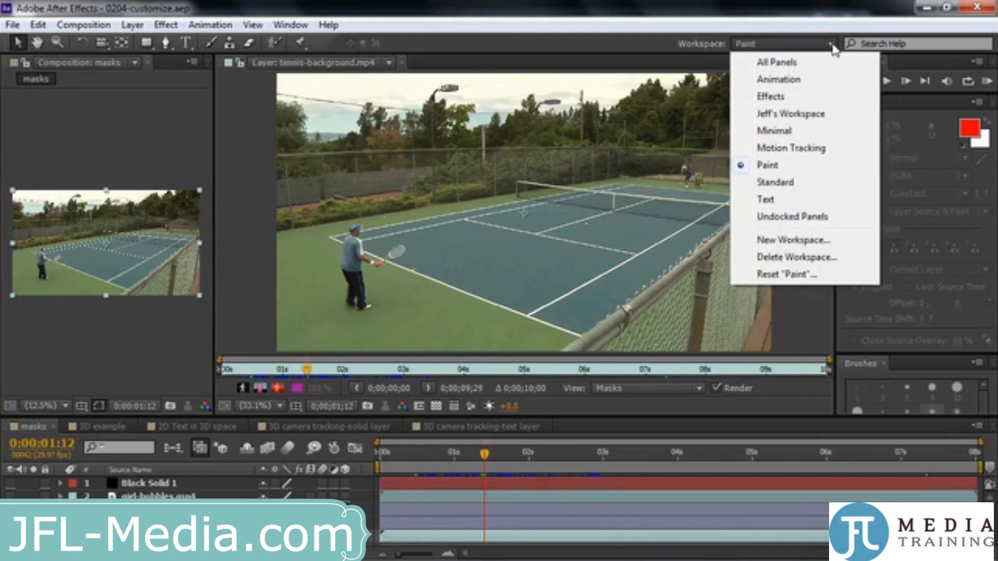
pyautogui.click(791, 114)
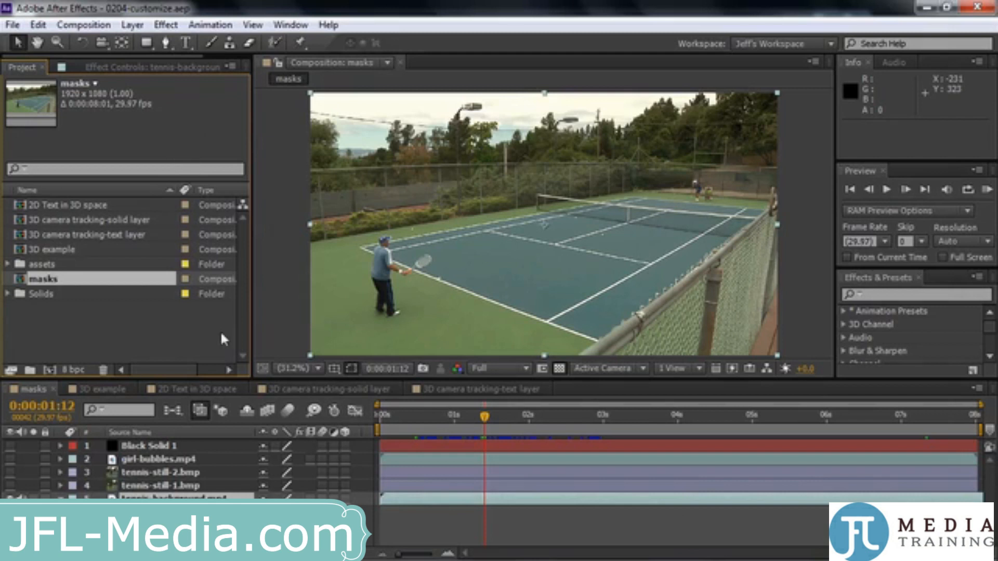
# Move the Info panel into the Preview panel's group and bring the Preview panel to the front
pyautogui.click(842, 63)
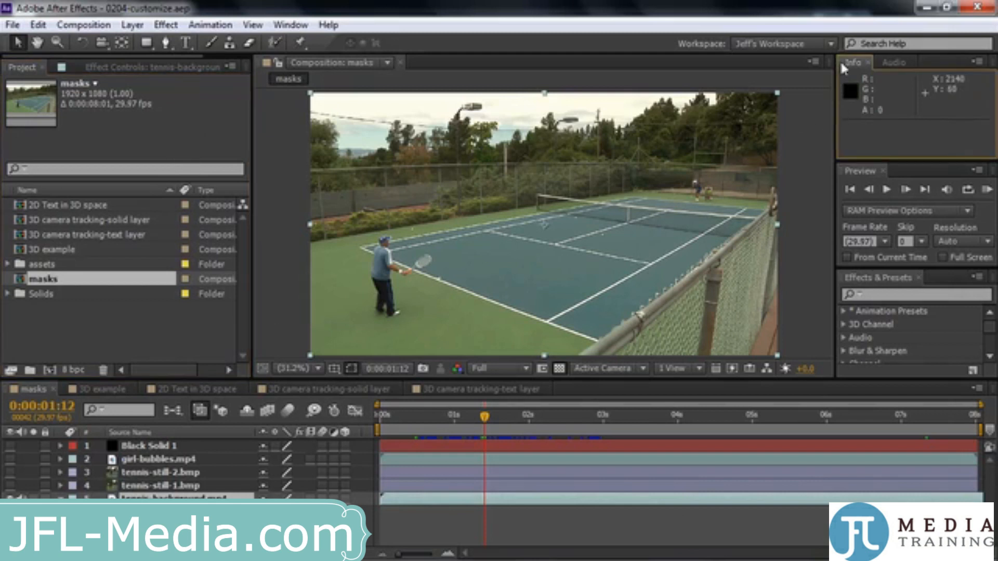
pyautogui.moveTo(841, 63); pyautogui.dragTo(875, 208)
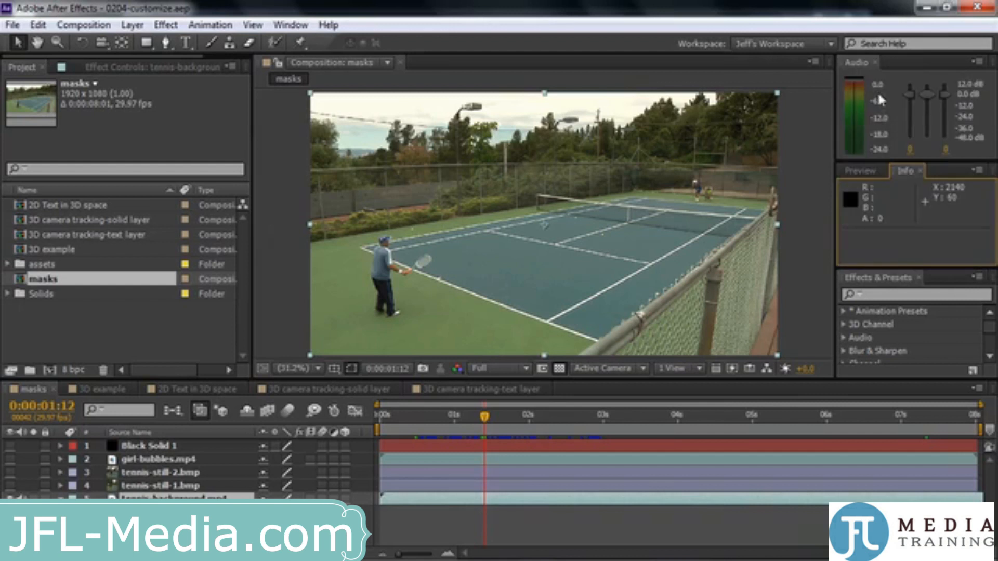
pyautogui.click(866, 169)
pyautogui.click(898, 170)
pyautogui.click(875, 177)
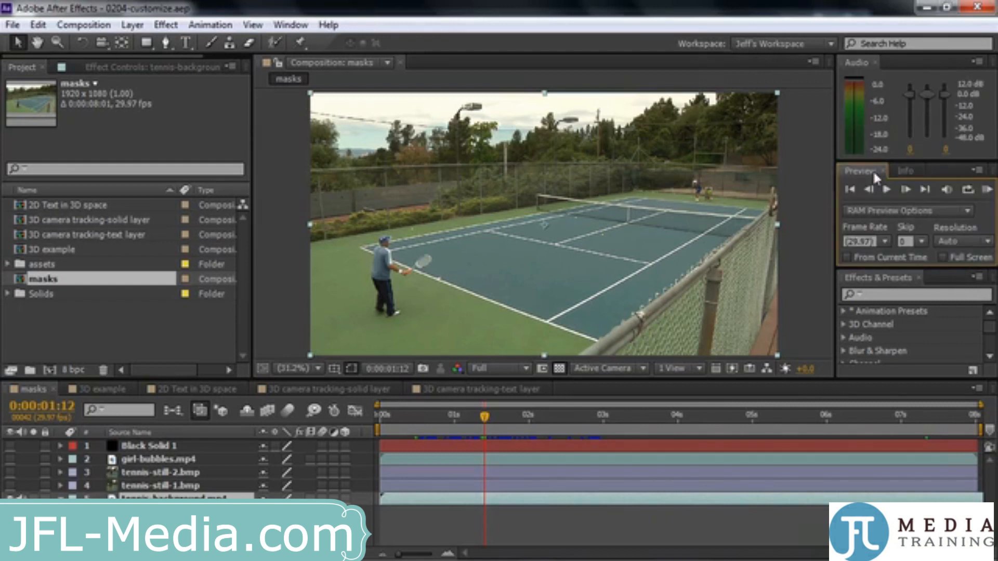
# Save the changed layout as a new workspace under the custom workspace's existing name, replacing the earlier version
pyautogui.click(831, 43)
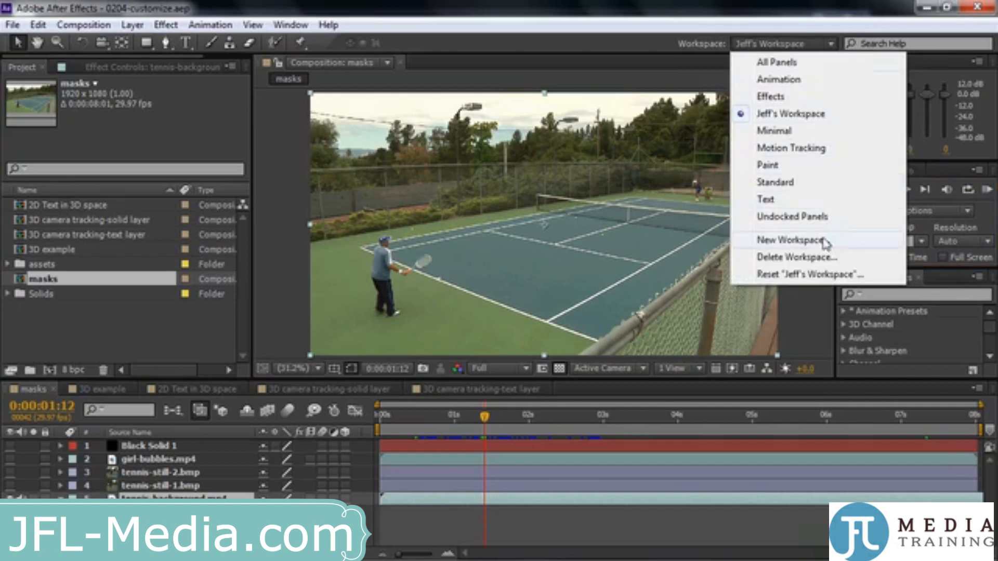
pyautogui.click(793, 241)
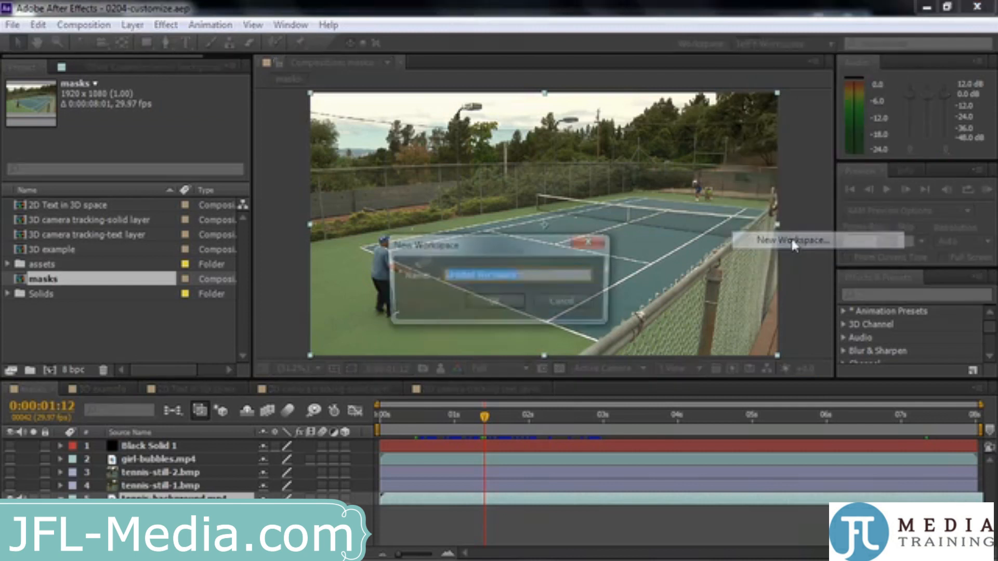
pyautogui.write('Jef')
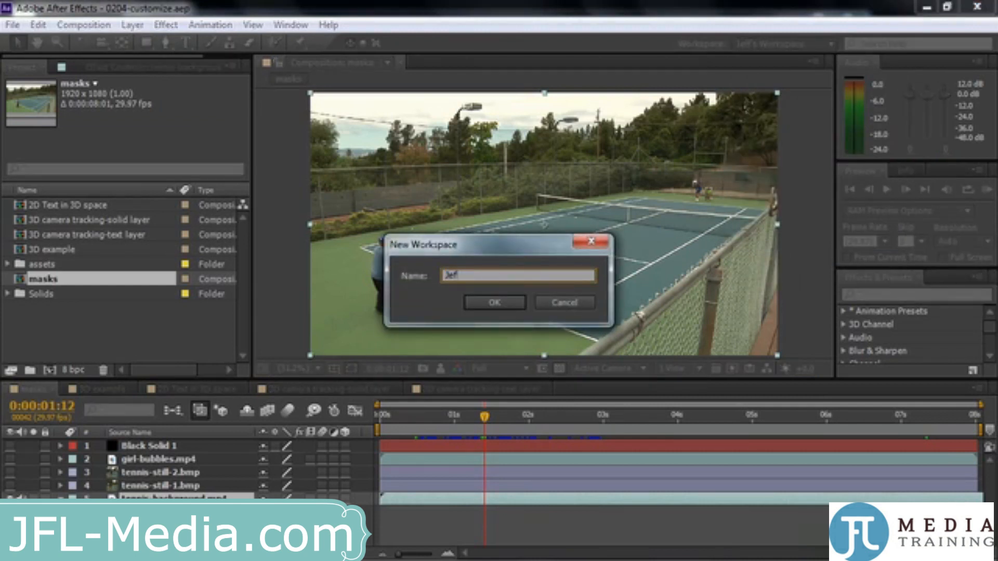
pyautogui.write("f's Workspace")
pyautogui.click(505, 306)
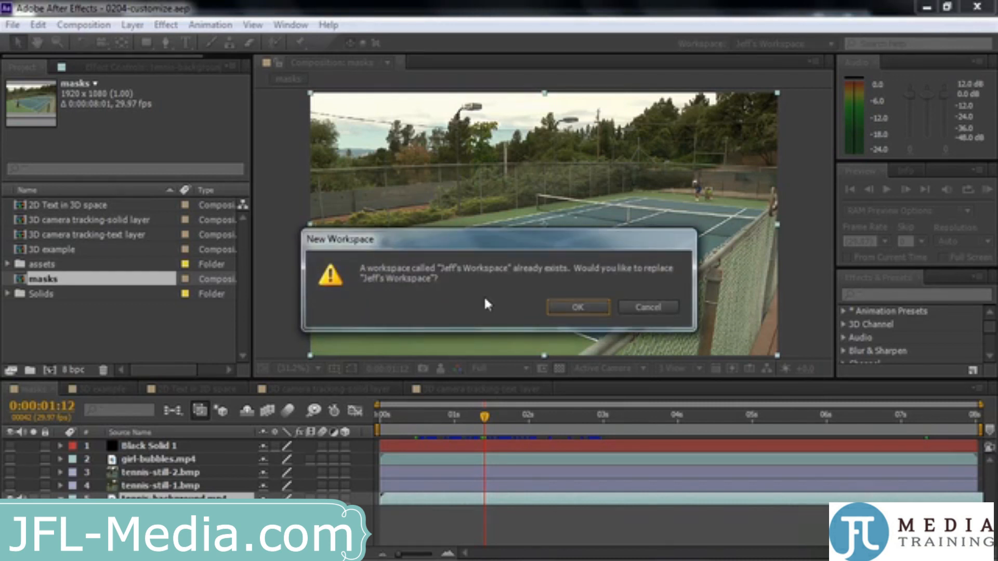
pyautogui.click(576, 308)
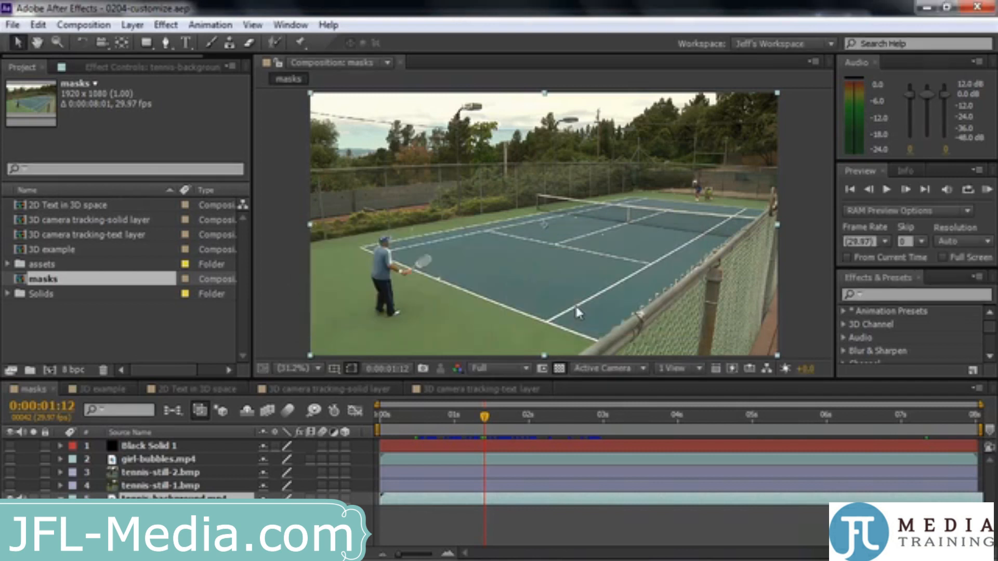
# Switch to the Motion Tracking workspace and return to the updated custom workspace
pyautogui.click(830, 44)
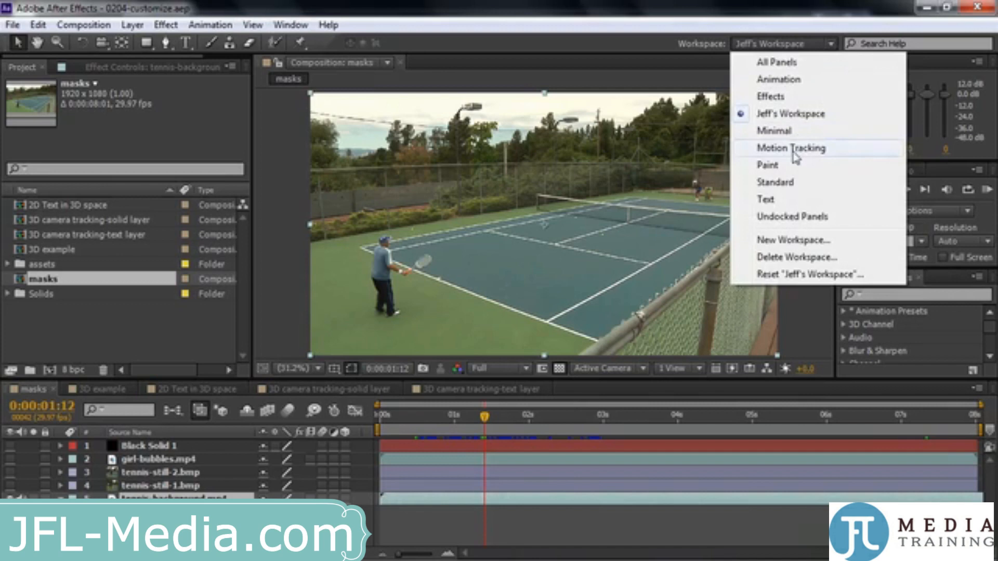
pyautogui.click(795, 152)
pyautogui.click(830, 43)
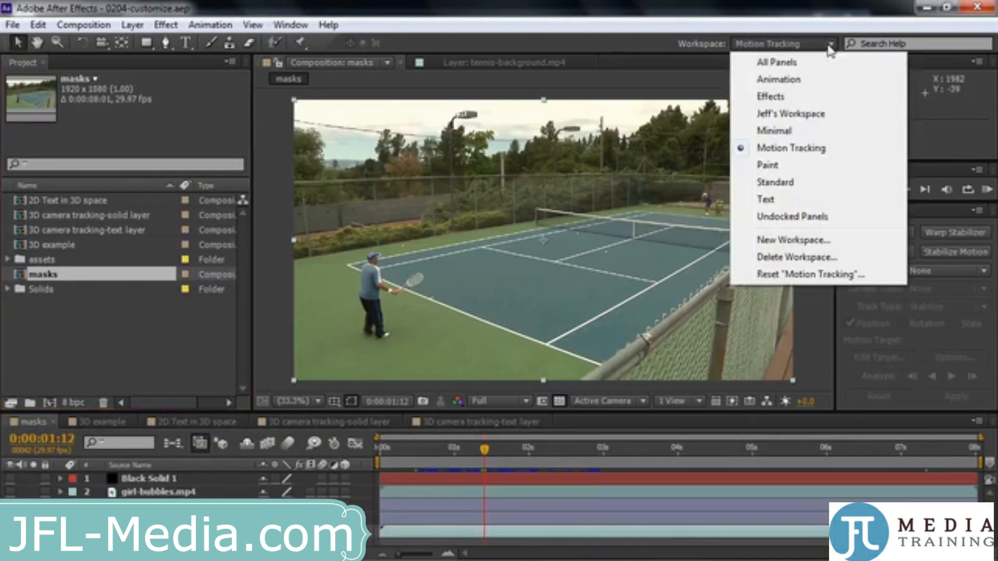
pyautogui.click(790, 112)
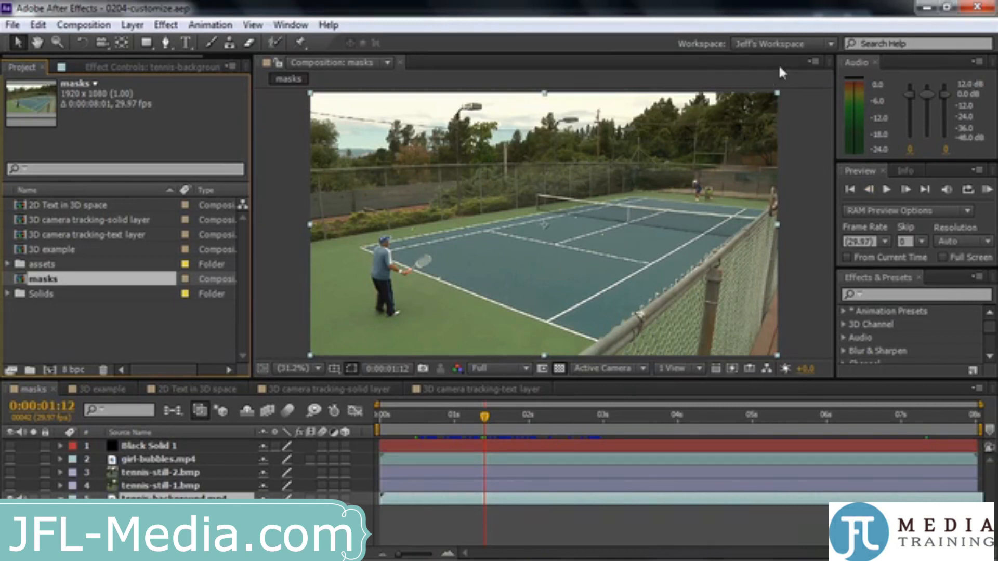
pyautogui.click(830, 43)
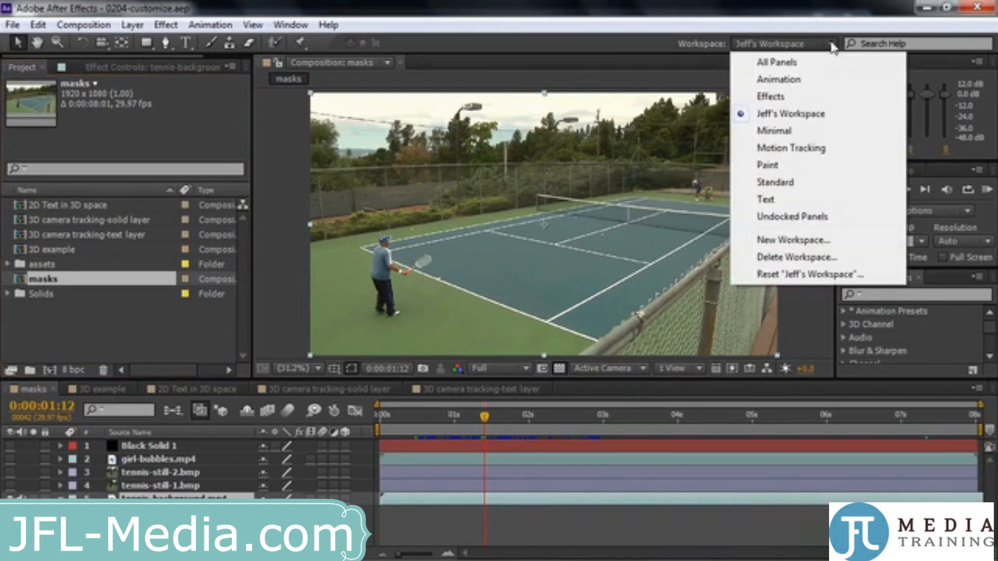
pyautogui.click(820, 260)
pyautogui.click(589, 275)
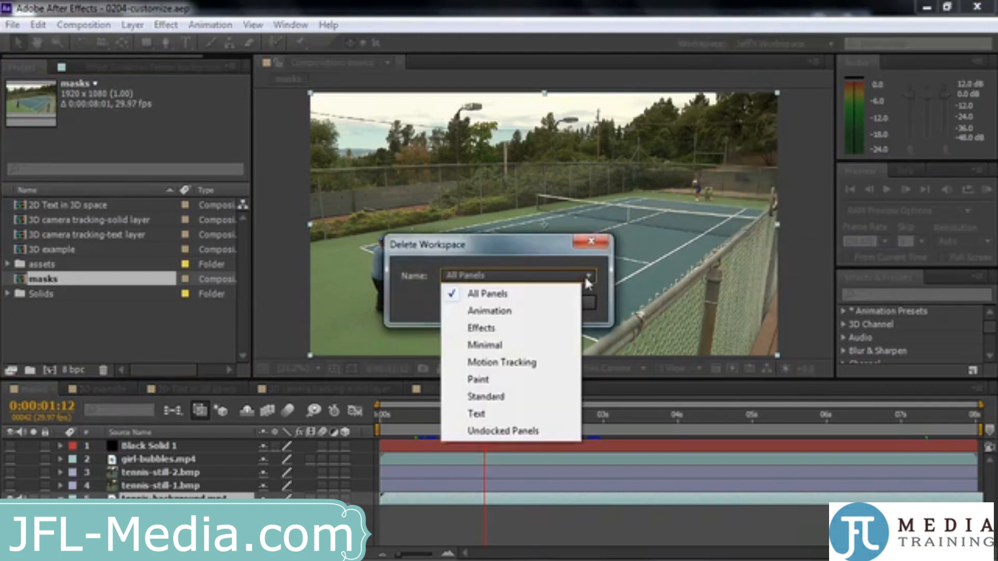
pyautogui.click(536, 248)
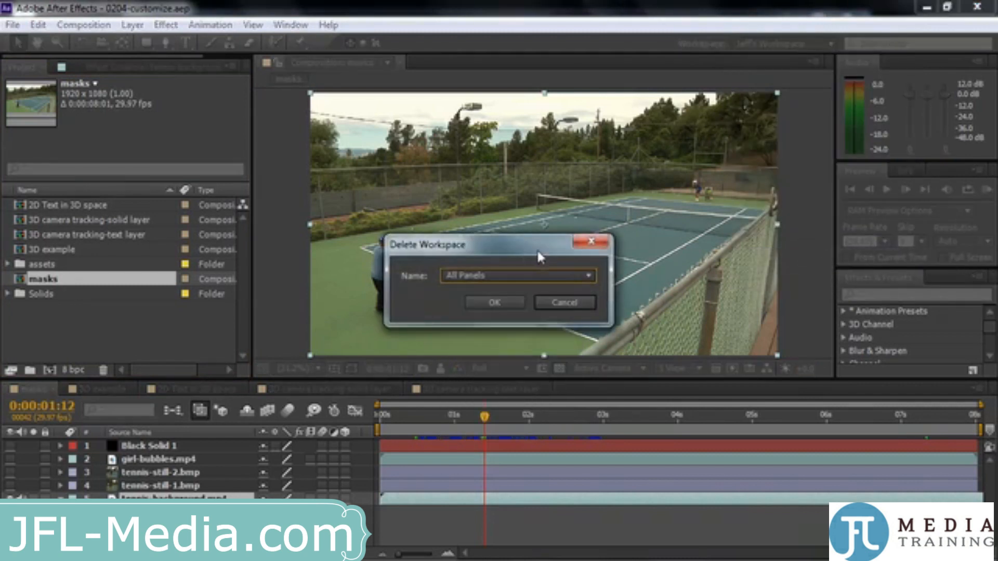
pyautogui.click(567, 302)
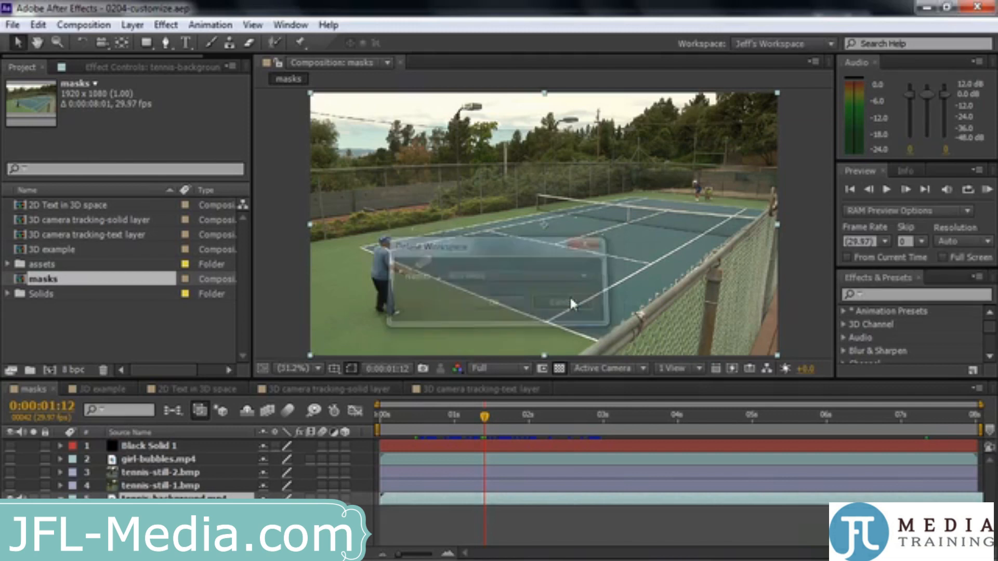
# Switch to the Standard workspace and delete the saved custom workspace from the list of workspaces
pyautogui.click(830, 43)
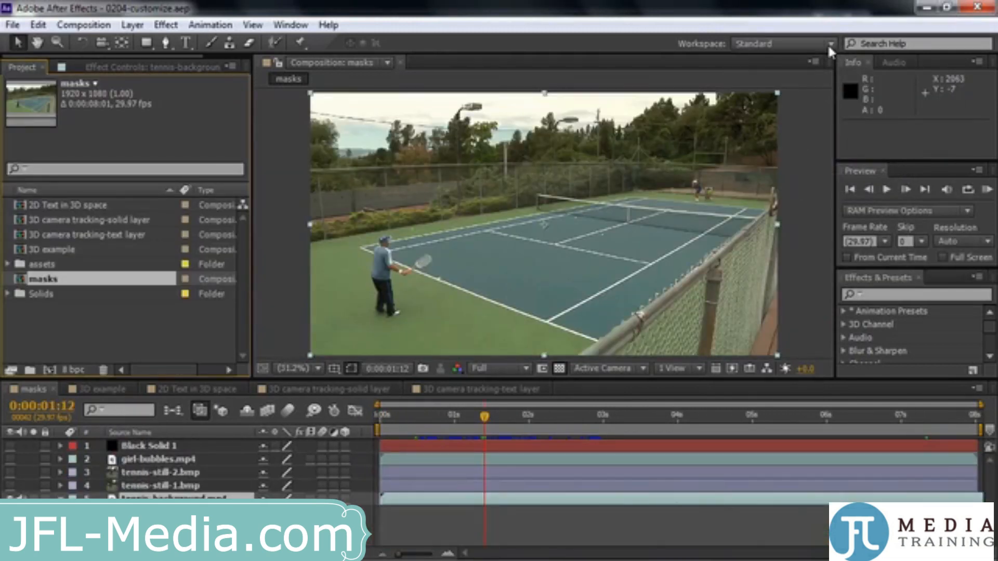
pyautogui.click(829, 44)
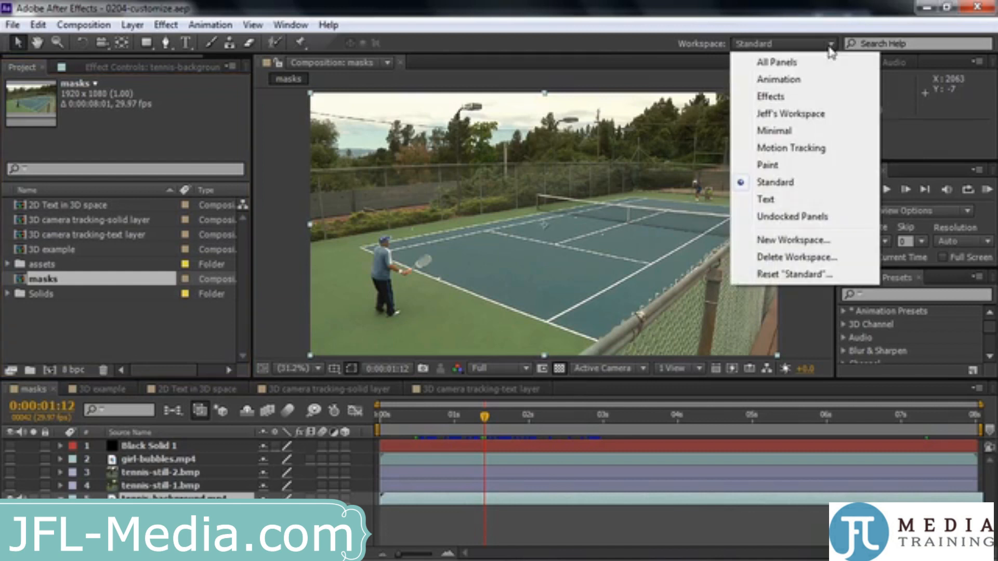
pyautogui.click(788, 258)
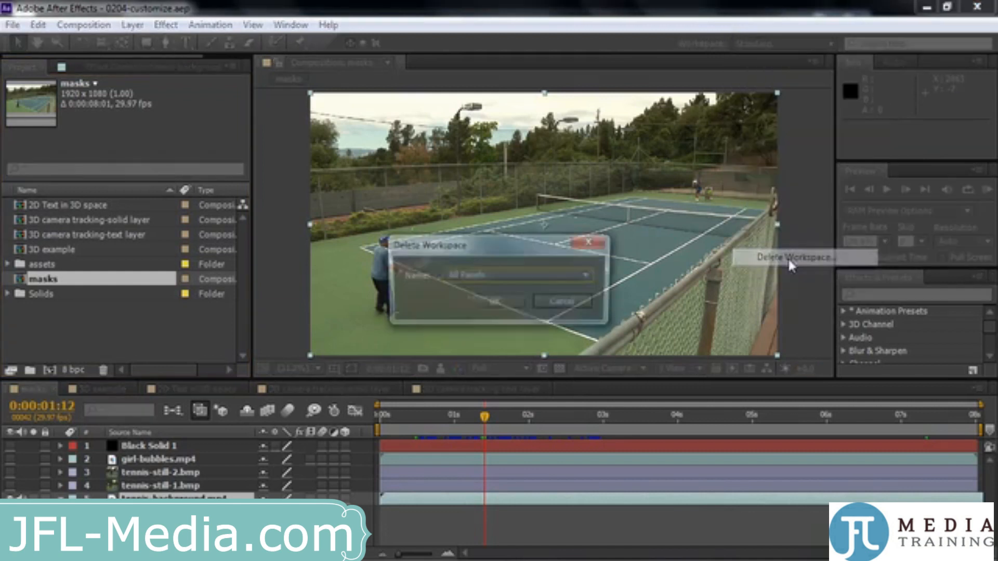
pyautogui.click(588, 275)
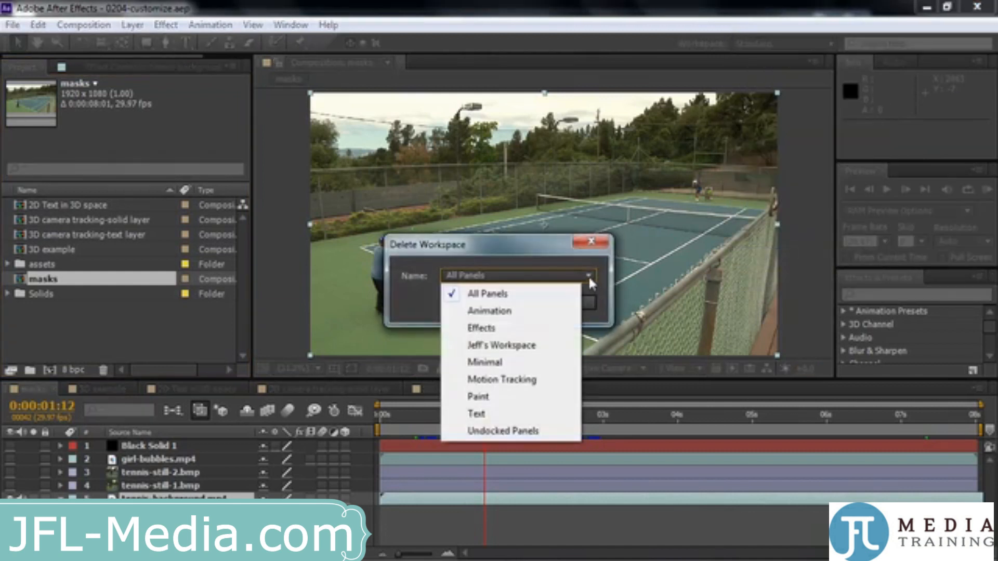
pyautogui.click(544, 346)
pyautogui.click(493, 304)
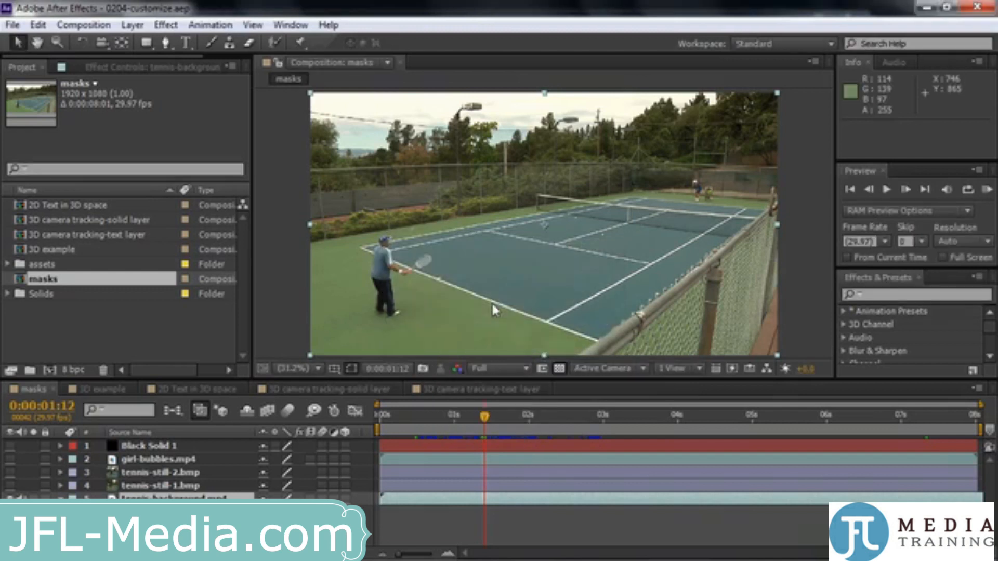
pyautogui.click(831, 44)
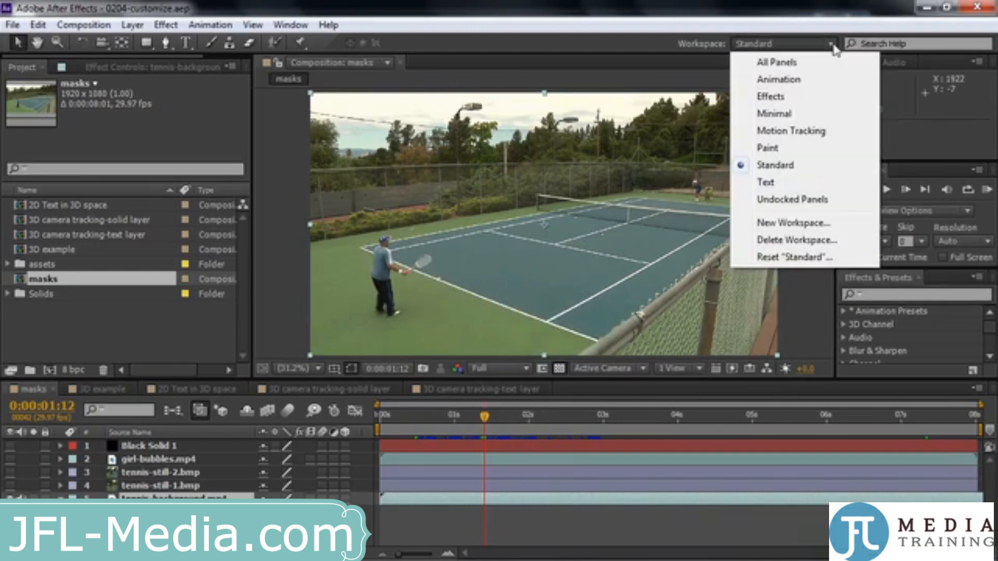
pyautogui.click(635, 20)
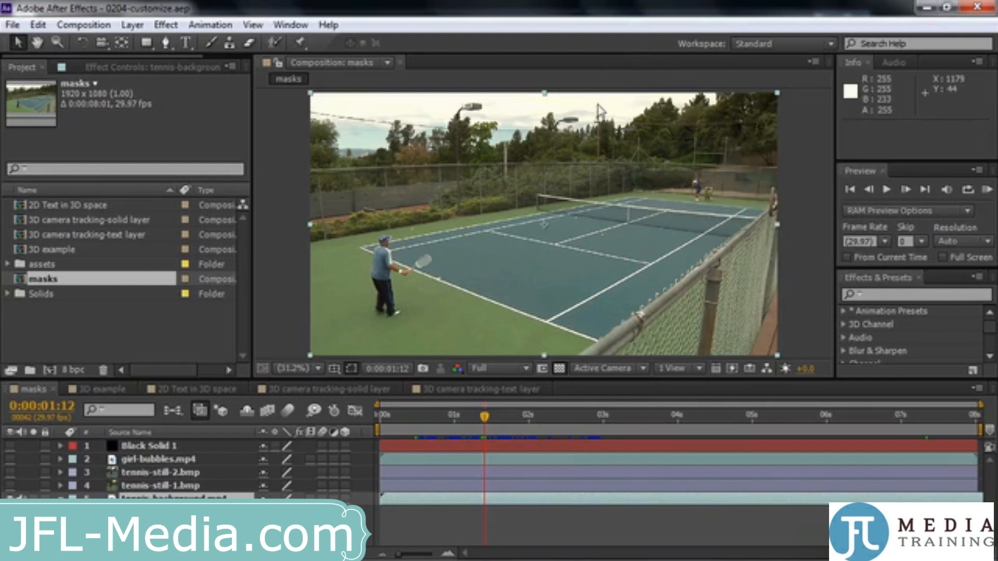